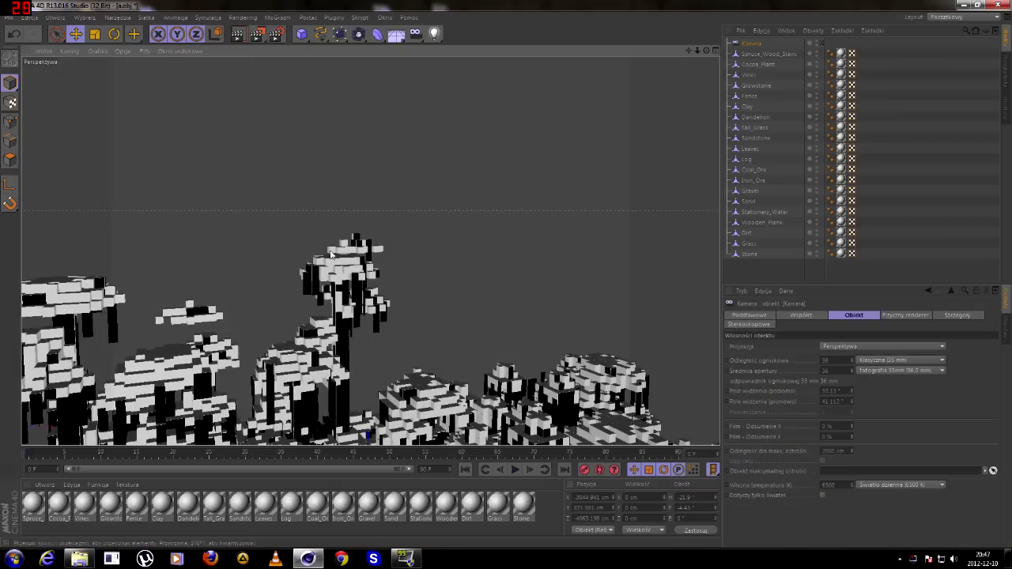
Replace the existing camera with a new one framed on the blocky shoreline and look through it.
key("Delete")
mouse_move(687, 50)
left_mouse_down()
mouse_move(617, 71)
mouse_move(684, 67)
left_mouse_up()
left_click_drag(706, 50, 706, 58)
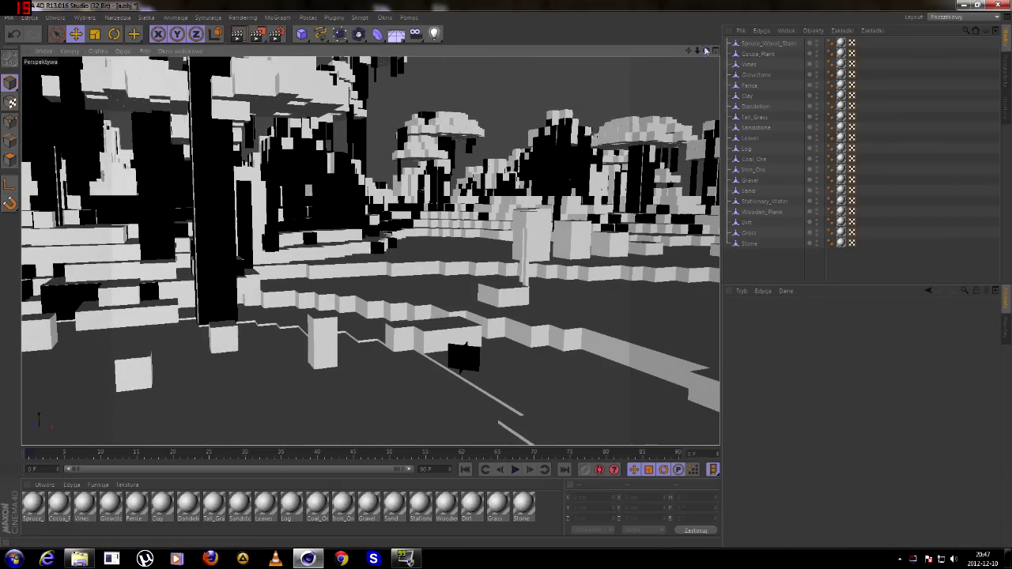
left_click(415, 34)
left_click(822, 44)
Disable the specular channel and enable the Alpha channel for all materials.
left_click(424, 490)
key("ctrl+a")
left_click(763, 315)
left_click(773, 480)
left_click(840, 470)
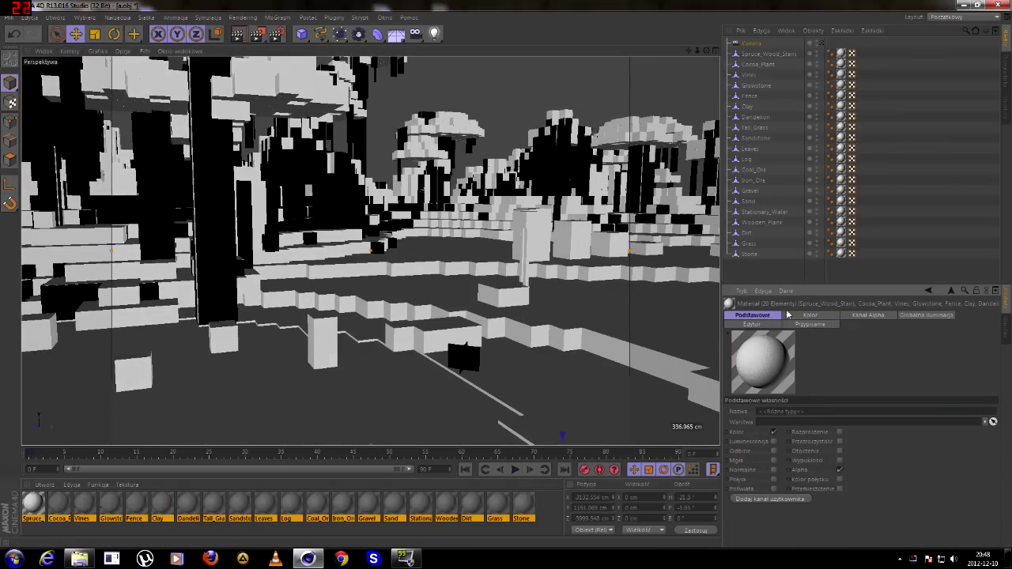
Load the block texture image into the Color channel of all materials and adjust its sampling.
left_click(810, 315)
left_click(989, 457)
left_click(122, 140)
left_click(477, 456)
left_click(882, 457)
left_click(394, 503)
key("ctrl+a")
left_click(897, 466)
left_click(883, 384)
Set the editor texture preview size of the selected materials to 512x512.
left_click(752, 324)
left_click(882, 422)
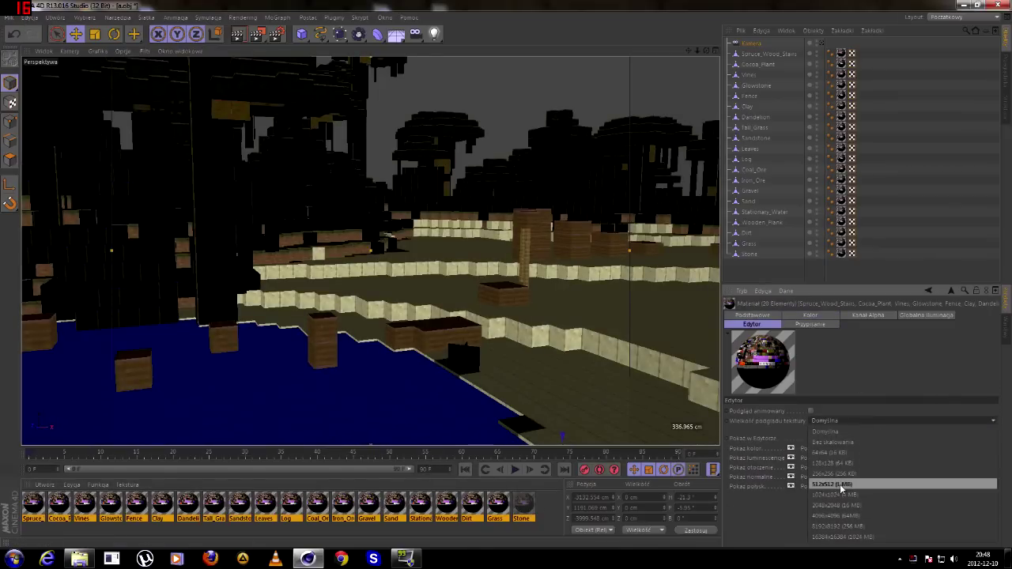
left_click(844, 474)
left_click(848, 422)
left_click(847, 481)
Load the block texture image into the Alpha channel of the selected materials and adjust its sampling.
left_click(751, 316)
left_click(868, 315)
left_click(989, 472)
left_click(123, 150)
left_click(478, 456)
left_click(897, 482)
left_click(896, 399)
Disable the Alpha channel of the Stationary_Water material.
left_click(752, 316)
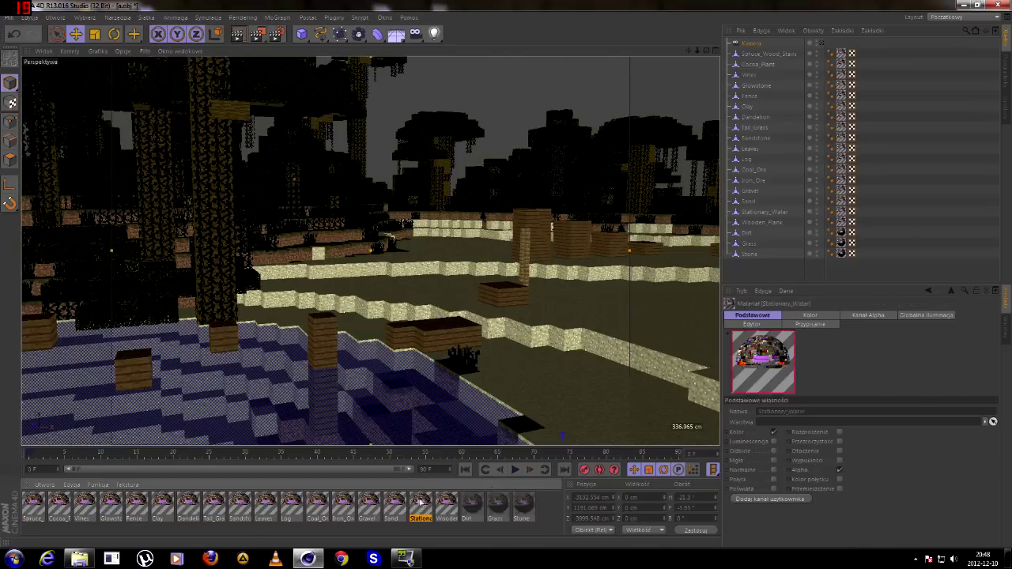
left_click(420, 504)
left_click(840, 470)
Reframe the shoreline through the camera and add a Sky object to the scene.
left_click_drag(707, 51, 712, 54)
left_click(821, 44)
left_click(822, 43)
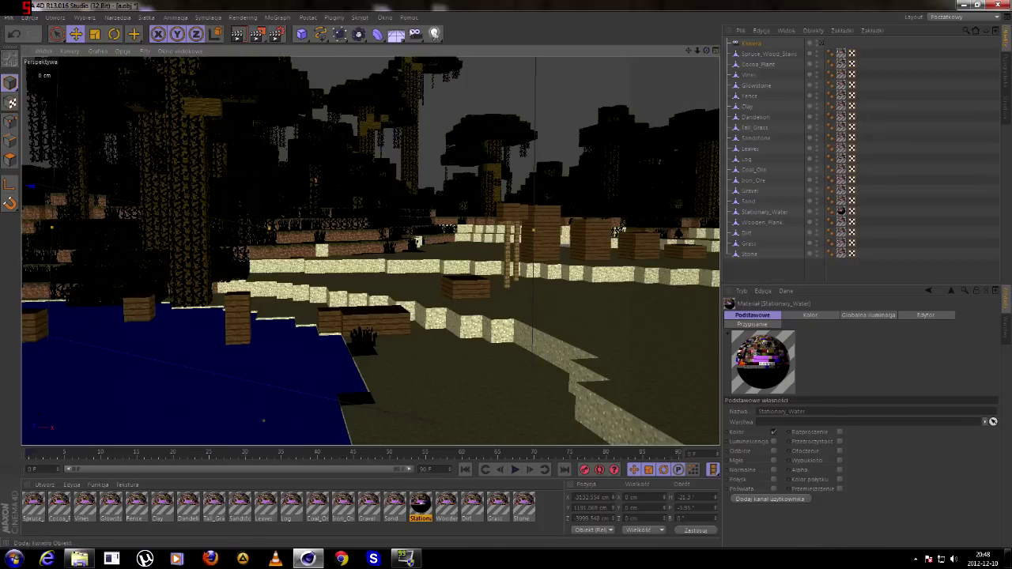
left_click_drag(397, 35, 419, 61)
Create a new material with a 2D - V gradient as its Color texture and make the gradient's first knot blue.
left_click(45, 485)
left_click(83, 397)
double_click(33, 504)
left_click(300, 171)
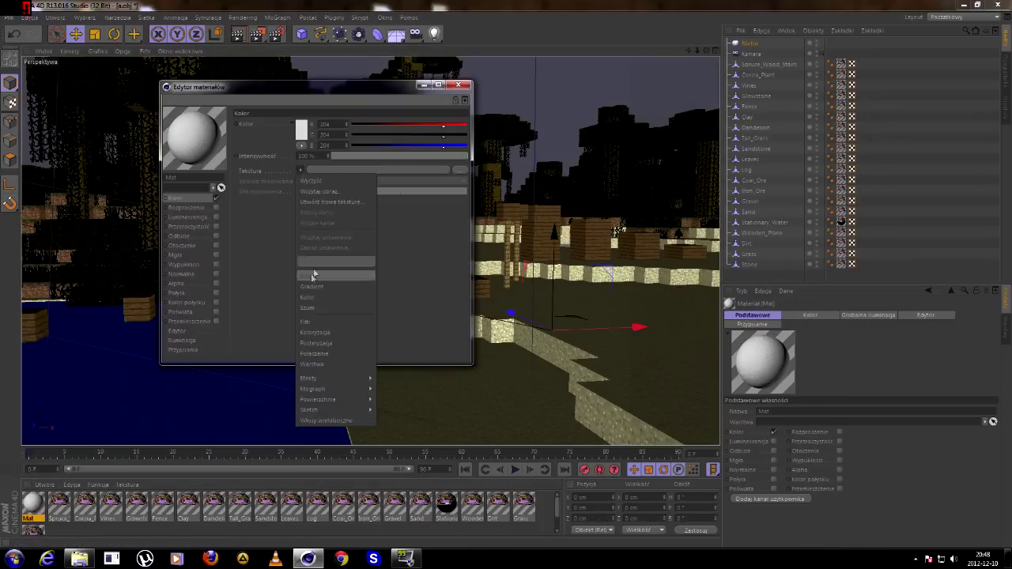
left_click(313, 286)
double_click(280, 205)
left_click(280, 175)
left_click(262, 254)
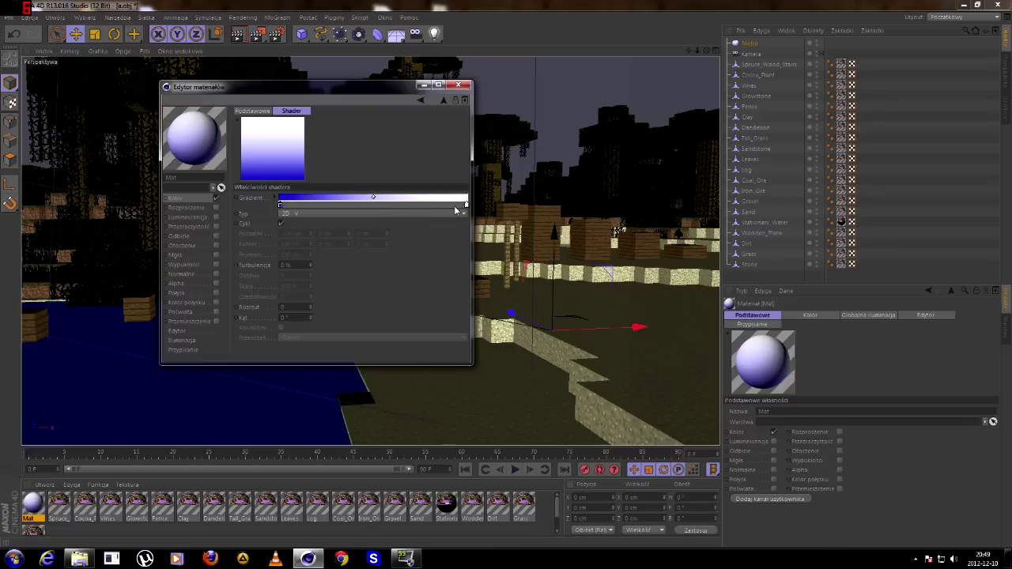
Adjust the colour of the gradient's last knot and apply the material to the Sky object.
double_click(465, 204)
left_click(493, 164)
left_click(420, 171)
left_click(447, 252)
left_click(458, 85)
left_click_drag(274, 338, 527, 110)
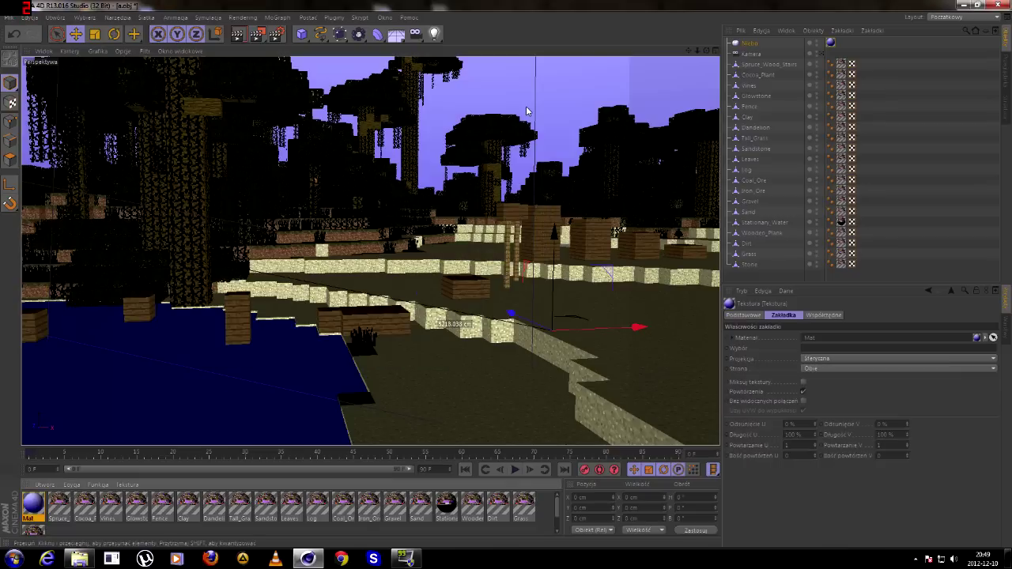
Shift the blue knot of the sky material's gradient inward and readjust its colour.
double_click(32, 504)
left_click(281, 193)
double_click(313, 187)
left_click(267, 152)
left_click(295, 238)
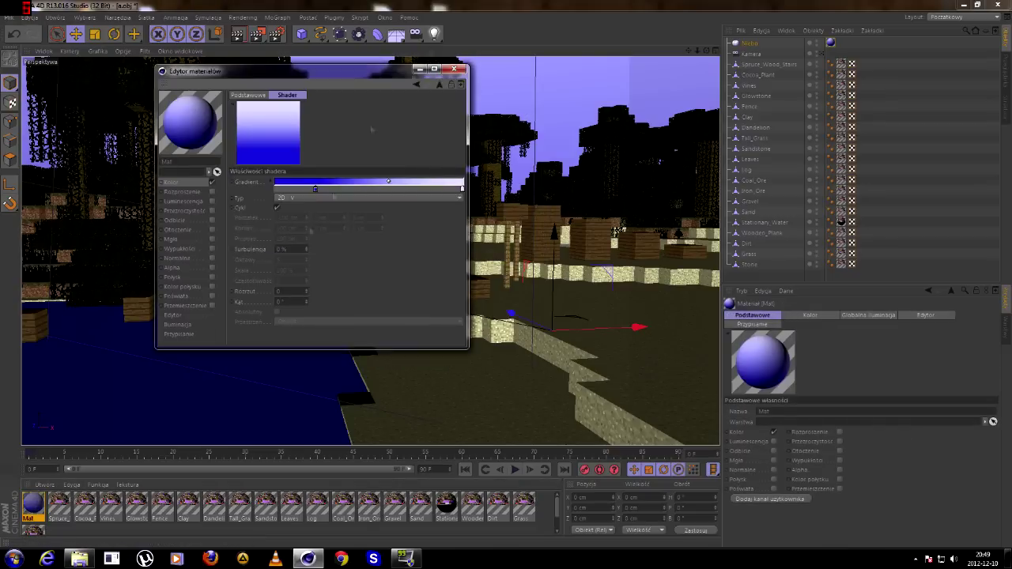
left_click(465, 69)
Add a Sun light, review its visibility and shadow settings, and adjust the viewport's display options.
left_click(434, 34)
left_click(558, 82)
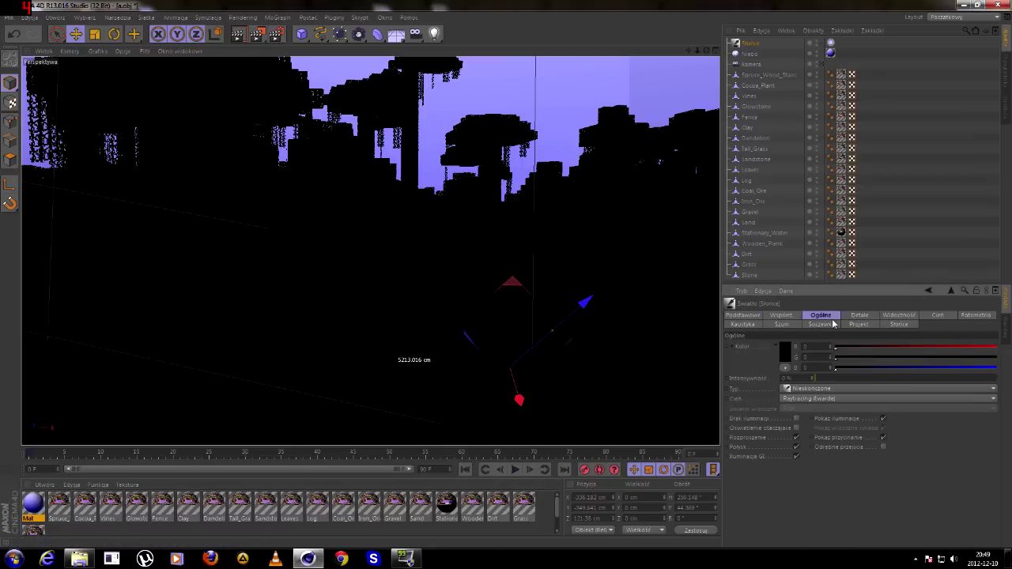
left_click(910, 315)
left_click(936, 315)
left_click(99, 52)
mouse_move(122, 52)
left_click(135, 116)
Set the Sun light's time of day to shortly before noon.
left_click(832, 325)
left_click(899, 325)
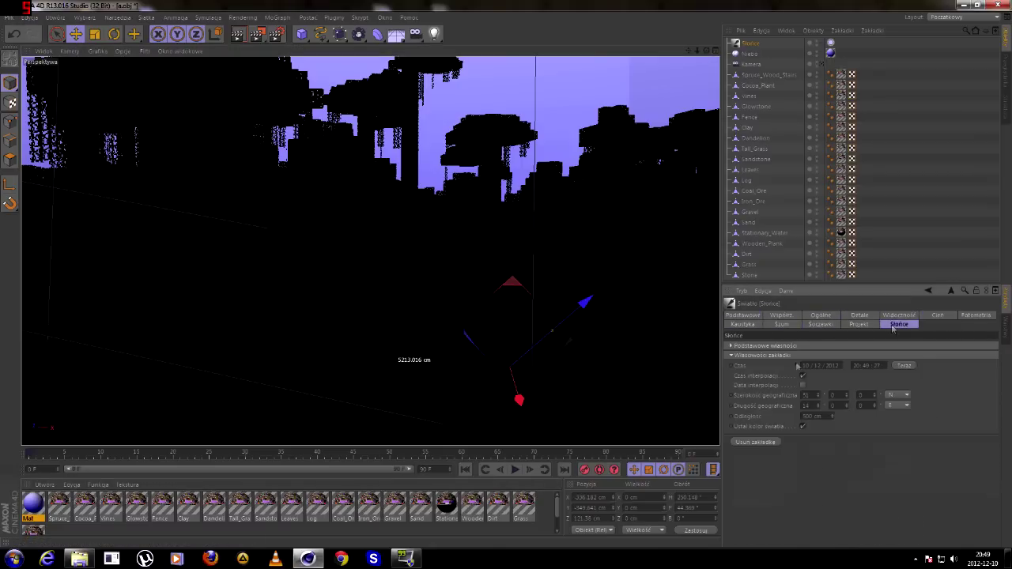
left_click(891, 365)
left_click(946, 366)
left_click(947, 367)
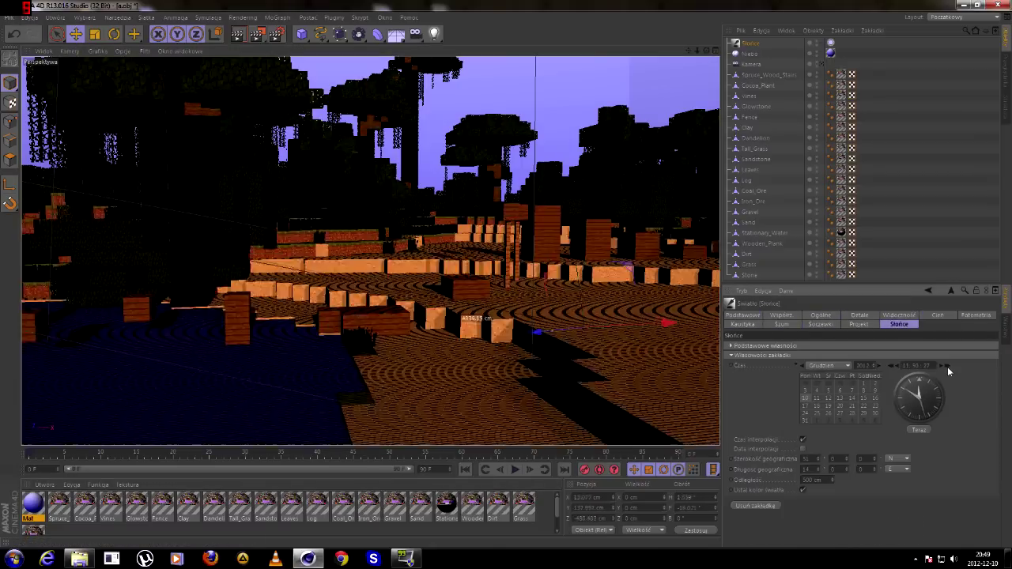
left_click(947, 367)
left_click(947, 367)
left_click(889, 367)
left_click(890, 366)
left_click(890, 367)
Turn off shadow display in the viewport and add an Omni light with ambient illumination at a very low intensity.
left_click(123, 52)
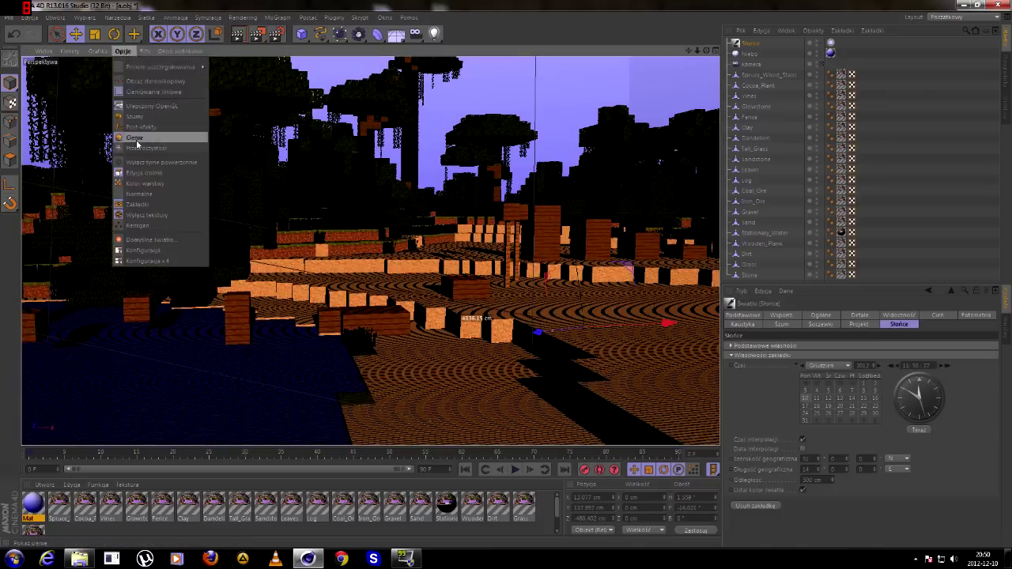
left_click(135, 140)
left_click(434, 34)
left_click(841, 378)
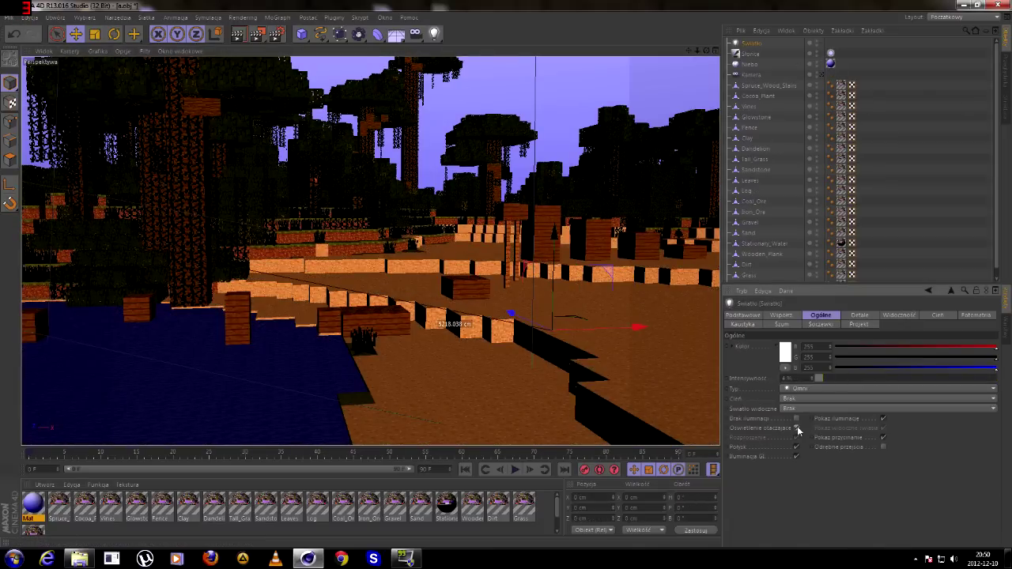
Configure the render settings, adding Global Illumination and a second effect.
left_click(277, 34)
left_click(129, 34)
left_click(75, 193)
left_click(158, 261)
left_click(75, 193)
left_click(126, 297)
left_click(271, 76)
left_click(273, 129)
left_click(106, 107)
left_click(481, 5)
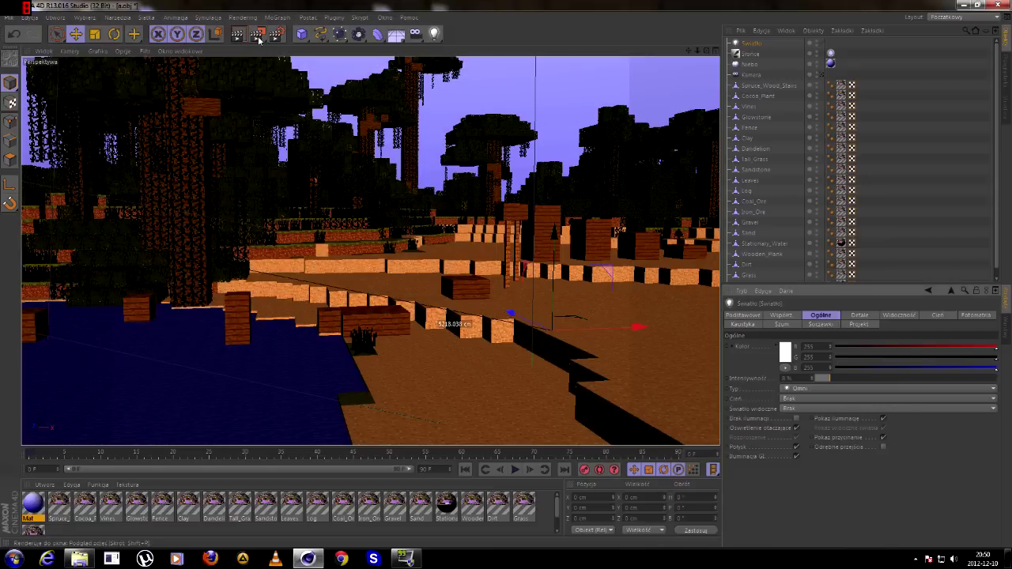
Render a preview of the scene in the viewport and reframe the camera closer to the wooden blocks.
key("ctrl+r")
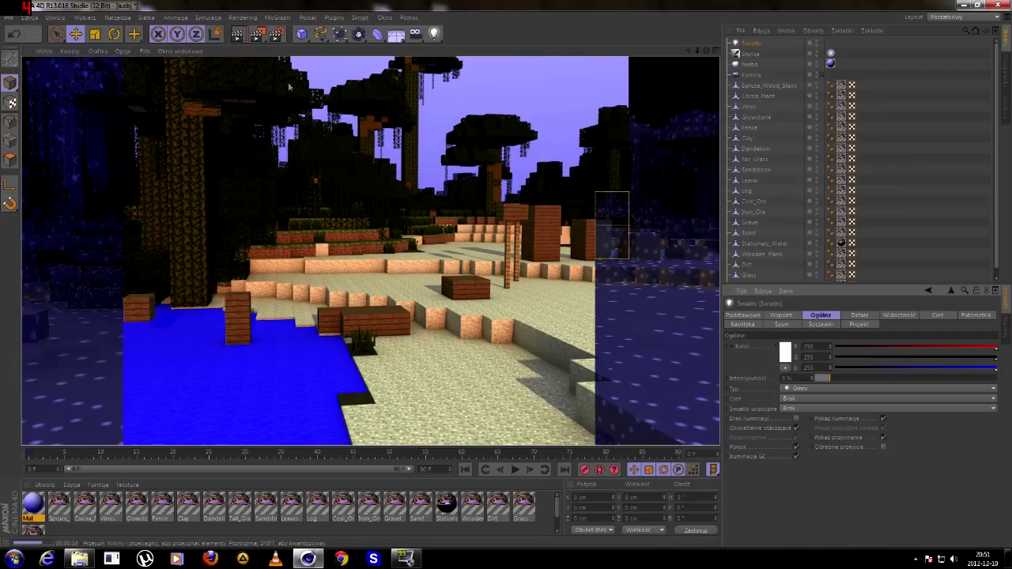
left_click(297, 364)
left_click(822, 75)
left_click(822, 75)
left_click(822, 75)
mouse_move(687, 50)
left_mouse_down()
mouse_move(703, 48)
mouse_move(697, 55)
left_mouse_up()
left_click(822, 75)
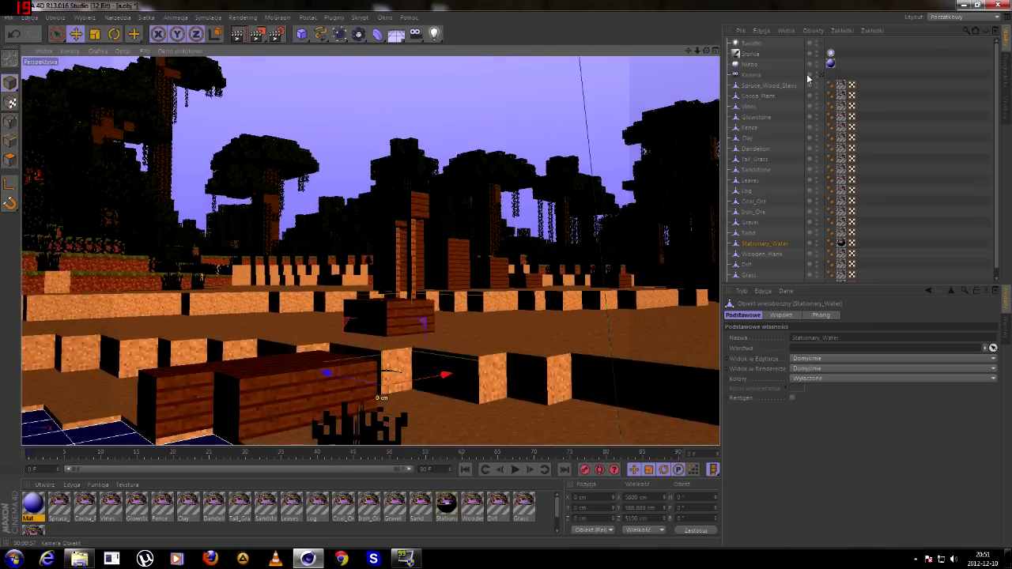
left_click(822, 75)
Render the scene to the Picture Viewer and stop the render.
left_click(257, 34)
left_click(609, 6)
left_click(501, 314)
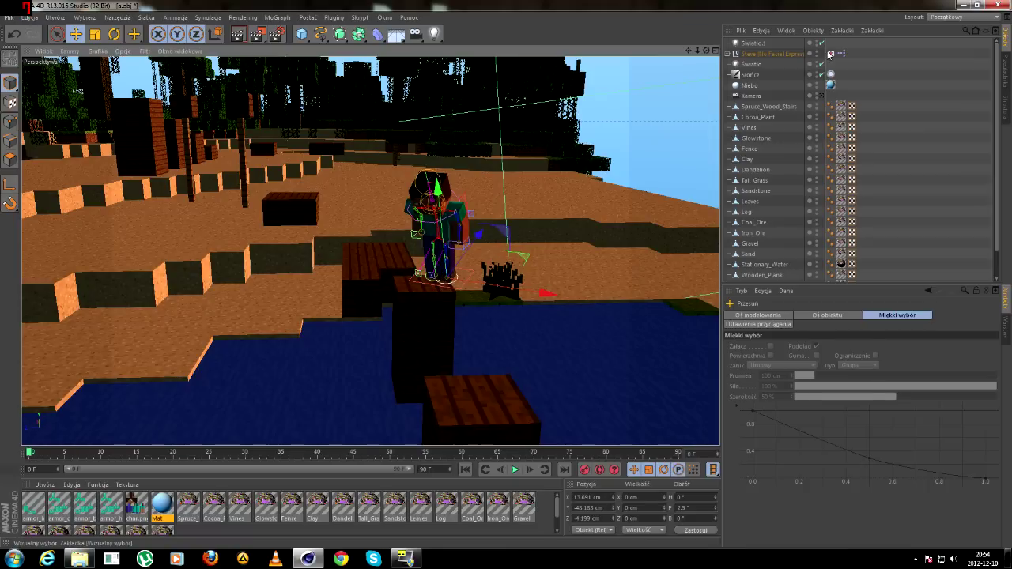
Try to adjust Steve's pose by moving body controls chosen in the rig's Visual Selector.
left_click(830, 54)
left_click(896, 508)
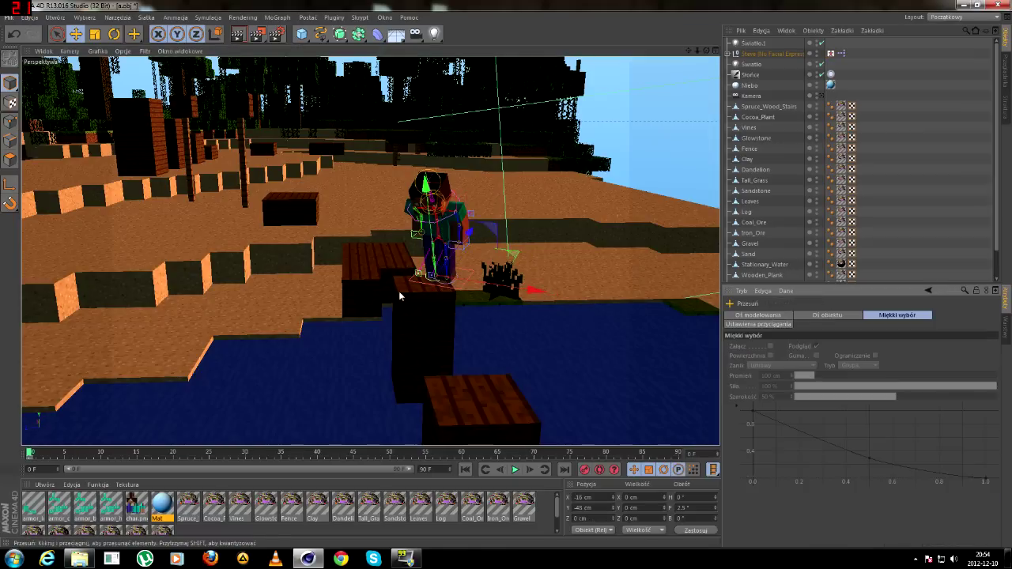
left_click(447, 264)
left_click(832, 56)
left_click(893, 507)
left_click_drag(448, 267, 451, 275)
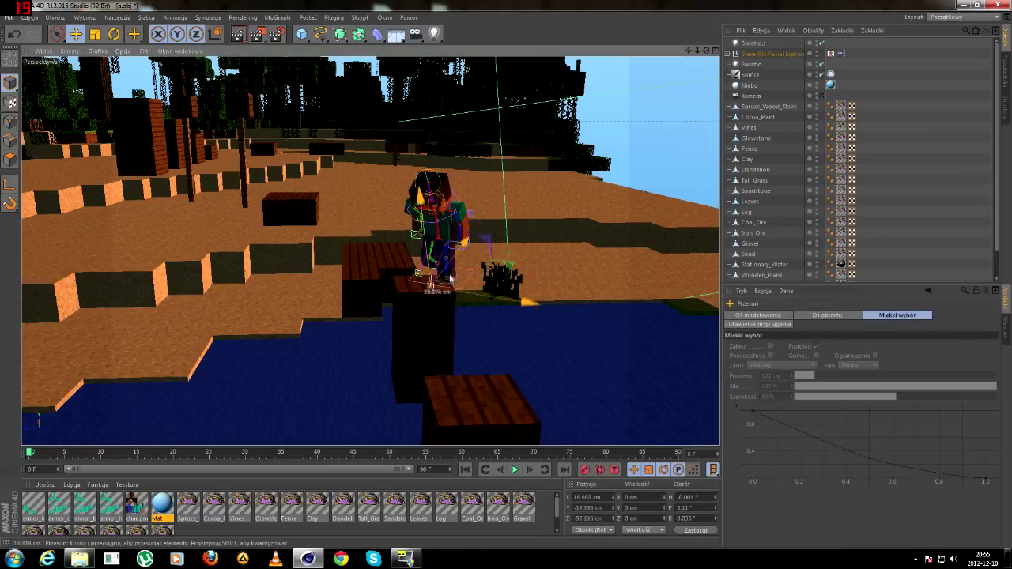
Test-render Steve on the wooden pillar in the Picture Viewer and stop the render.
left_click(259, 35)
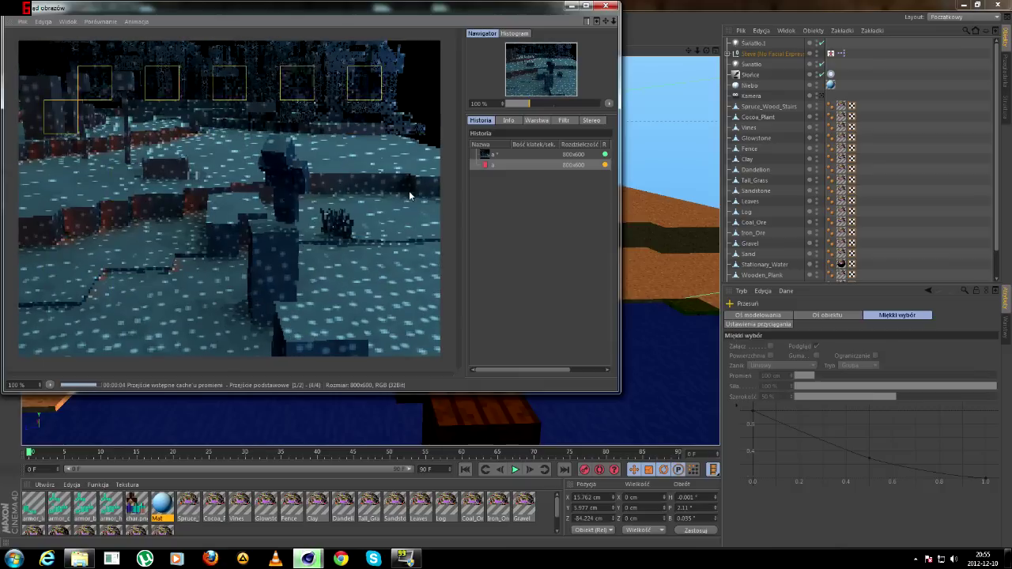
left_click(610, 5)
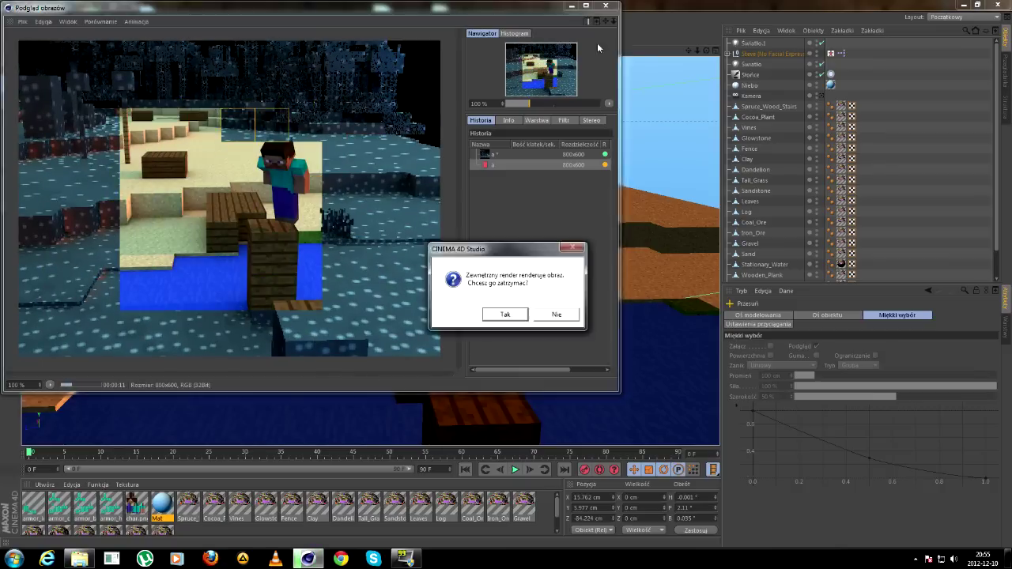
key("Return")
Try to reposition another body control of the Steve rig.
scroll(644, 123, "up", 2)
left_click(831, 53)
left_click(846, 443)
left_click(439, 257)
left_click_drag(434, 263, 427, 265)
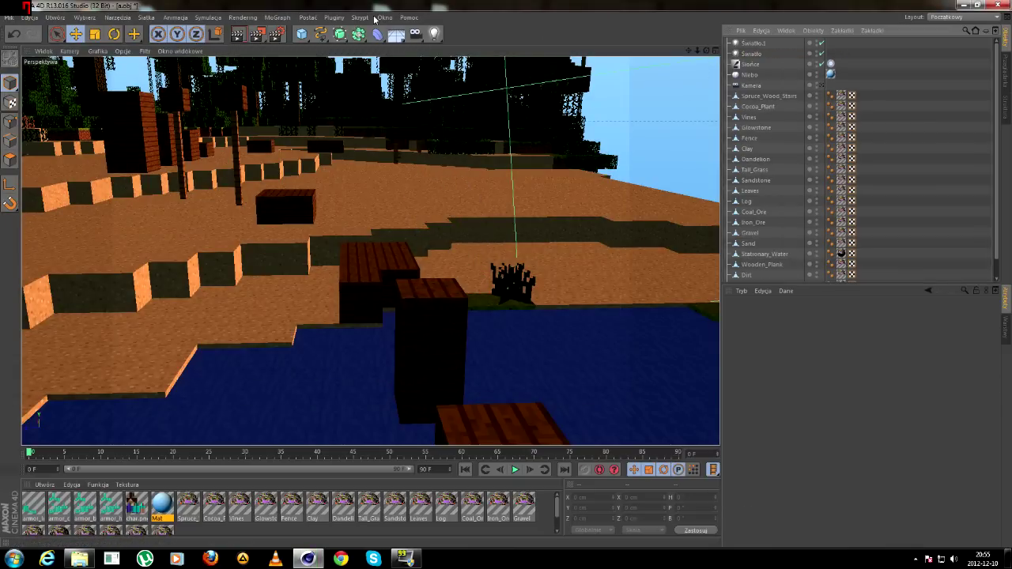
Import the Steve (No Facial Expressions) model from the Minecraft Steve Rig library in the content browser.
left_click(383, 18)
left_click(403, 77)
left_click(84, 189)
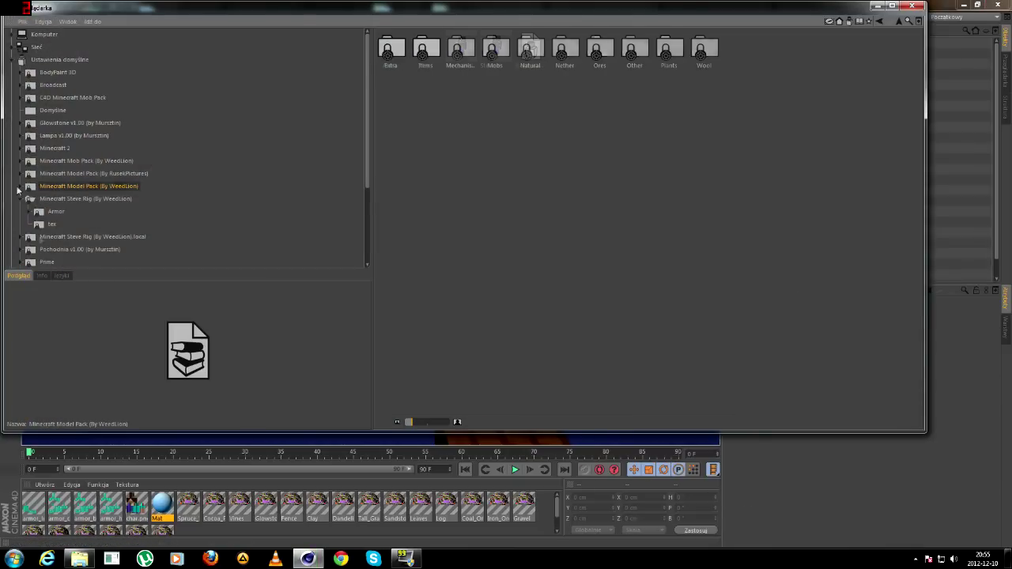
left_click(93, 237)
double_click(495, 49)
left_click(912, 6)
Place the Steve rig on top of the tall wooden pillar in the water.
left_click_drag(49, 277, 380, 96)
left_click_drag(355, 162, 374, 263)
left_click_drag(294, 291, 325, 296)
left_click_drag(424, 197, 425, 188)
Pick a body control in Steve's Visual Selector and move it to bend his legs.
left_click(830, 44)
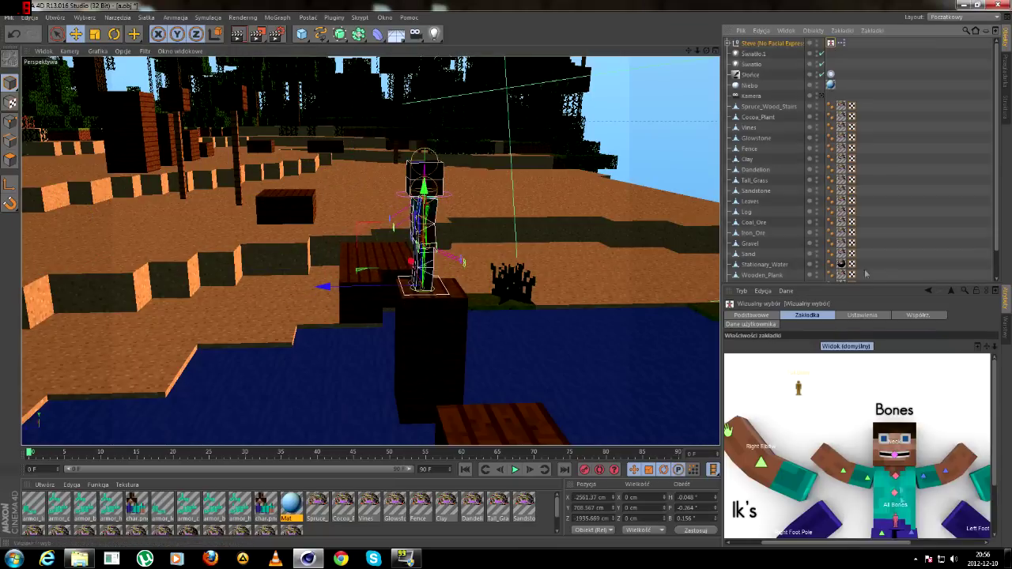
left_click_drag(993, 419, 993, 465)
left_click(753, 516)
left_click_drag(424, 291, 429, 280)
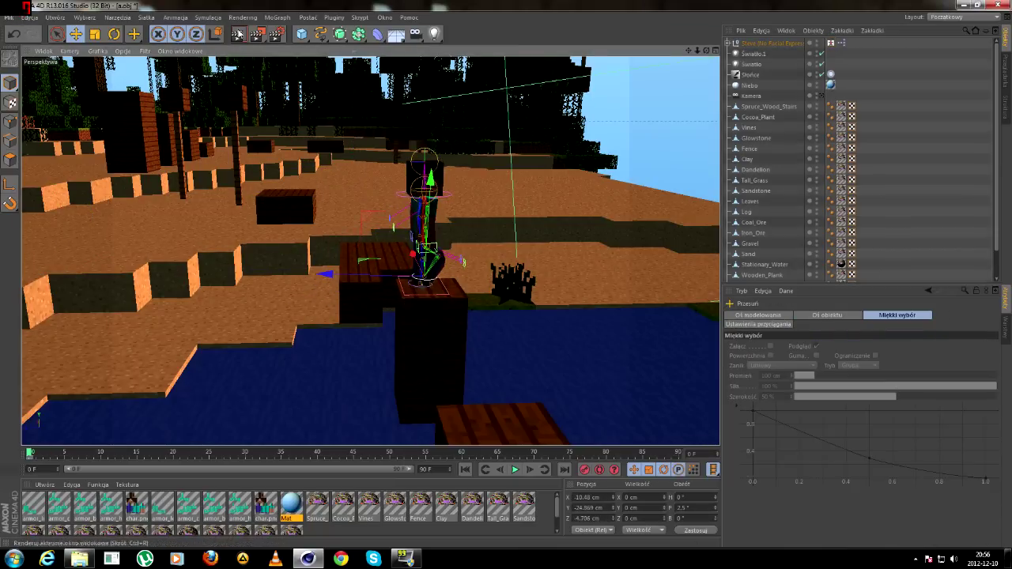
Test-render the bent pose in the Picture Viewer and stop the render.
left_click(258, 34)
left_click(608, 7)
left_click(504, 310)
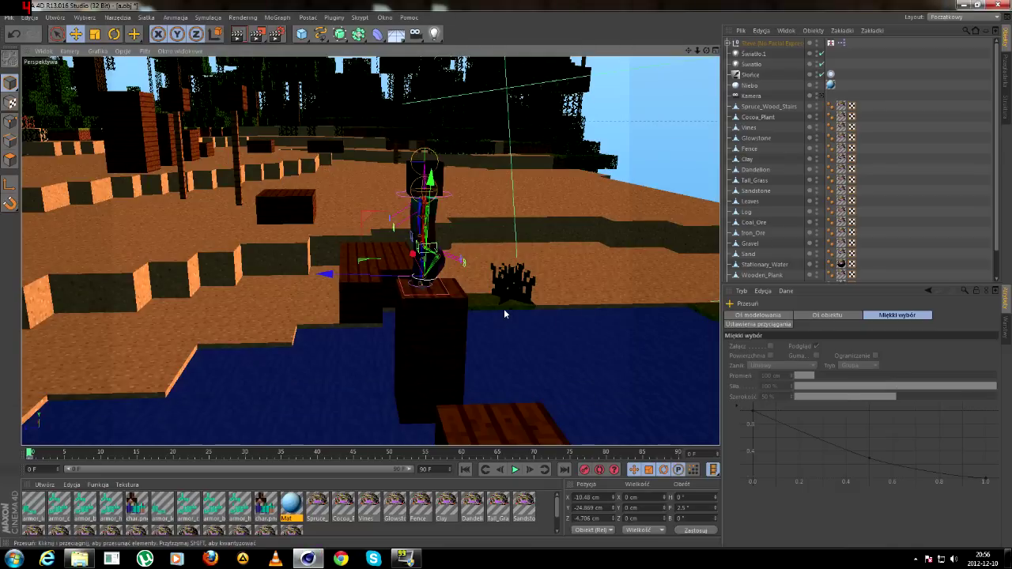
Shift the selected Steve rig control along its Z axis and render the scene to the Picture Viewer again.
left_click_drag(327, 274, 403, 299)
mouse_move(712, 52)
left_mouse_down()
mouse_move(706, 62)
mouse_move(698, 55)
left_mouse_up()
left_click(257, 34)
left_click(606, 6)
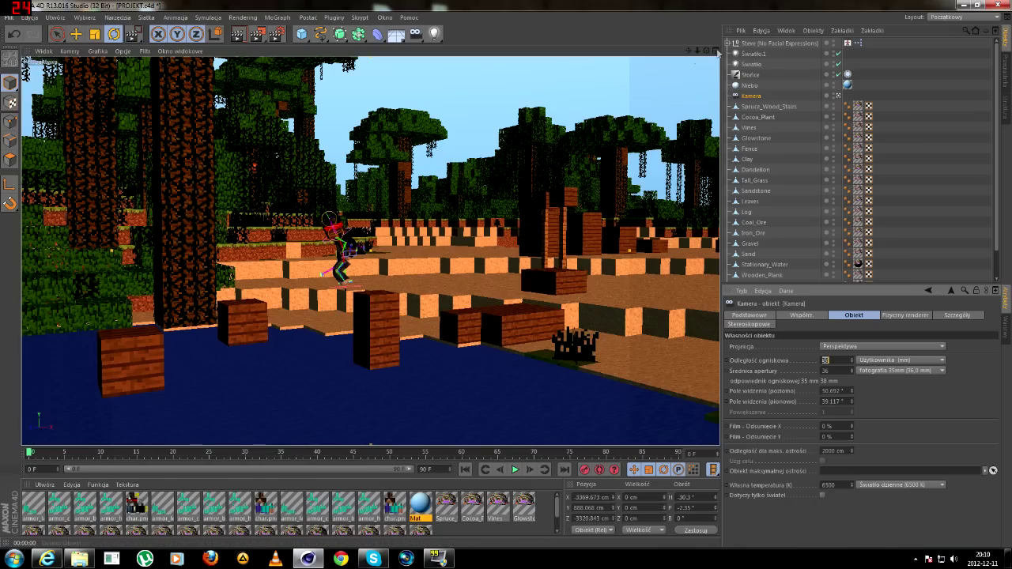
Leave the camera view and move Steve's right leg slightly in a close-up view.
left_click(838, 96)
left_click_drag(706, 51, 686, 52)
left_click(183, 347)
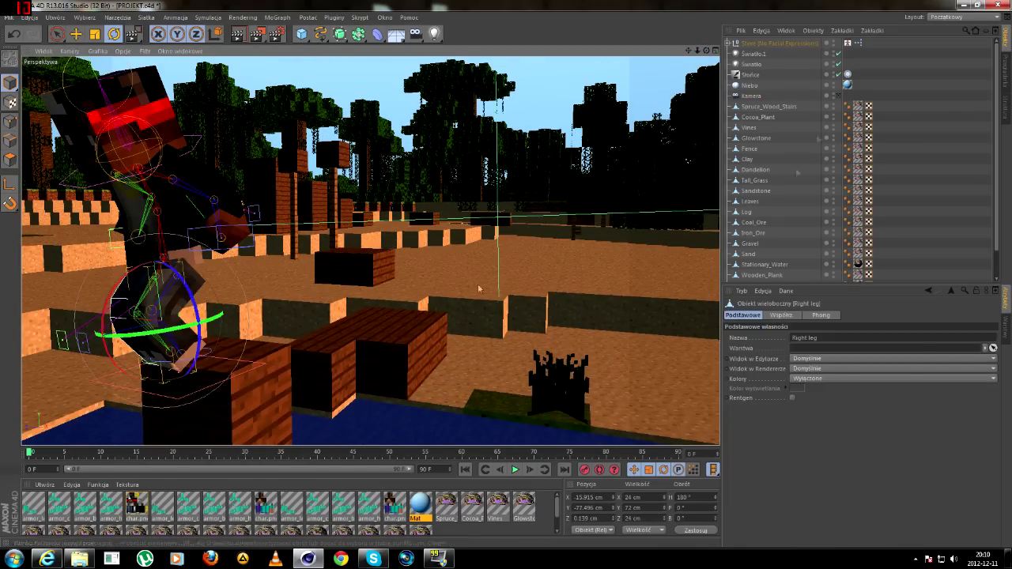
left_click(76, 34)
left_click_drag(148, 259, 150, 265)
left_click_drag(706, 51, 680, 53)
Close the Internet Explorer window and add a MoText object to the scene.
right_click(47, 558)
left_click(46, 536)
left_click(278, 17)
left_click(304, 140)
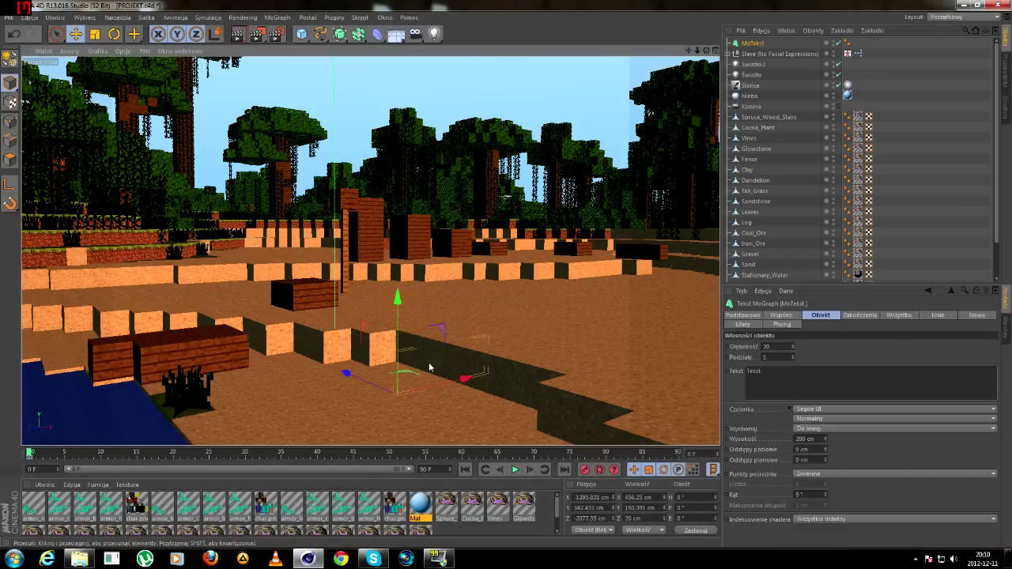
Rotate the MoText object to a heading of about -87° and move it to the sandy shore beside the water.
left_click_drag(705, 52, 696, 66)
left_click_drag(276, 298, 276, 258)
left_click_drag(360, 355, 359, 334)
left_click_drag(705, 51, 701, 65)
left_click(114, 34)
left_click_drag(416, 368, 328, 368)
left_click(78, 36)
left_click_drag(375, 278, 375, 293)
left_click_drag(452, 384, 387, 354)
left_click_drag(706, 50, 691, 55)
Set the MoText object's text to "Sprint parkour".
left_click(751, 43)
key("ctrl+shift+s")
left_click(519, 453)
left_click(762, 371)
type("Sprint parkour")
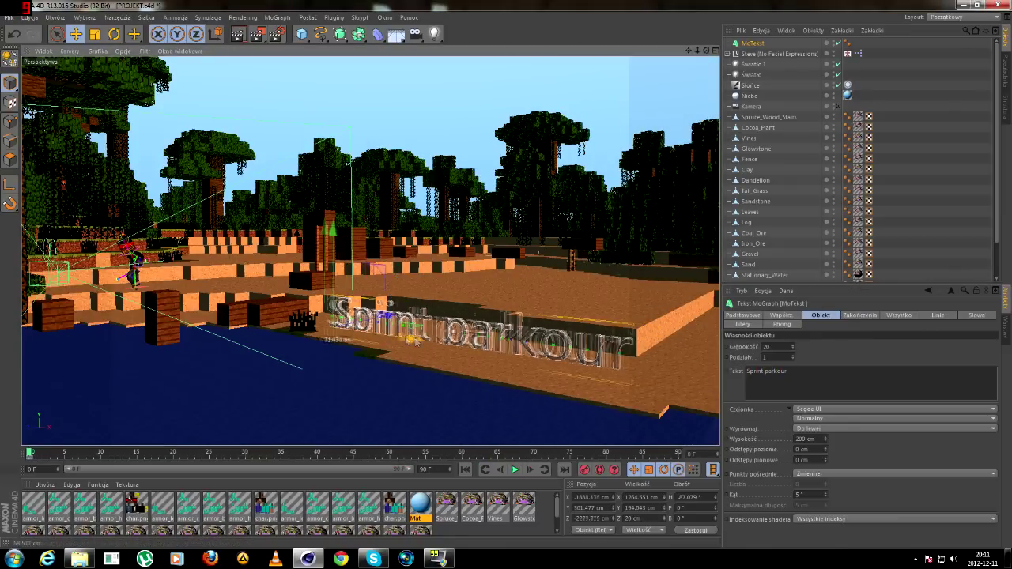
Scale the title to about 1143 cm wide and turn it to a heading of about -37° in the scene camera's view.
type("t")
left_click(837, 105)
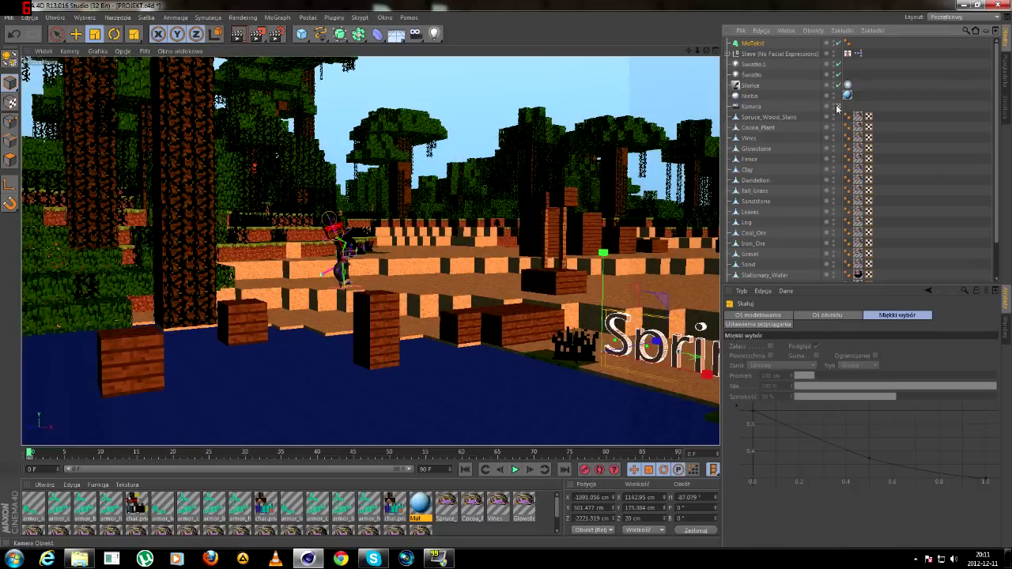
left_click_drag(700, 373, 440, 301)
left_click_drag(315, 200, 318, 175)
left_click(113, 34)
left_click_drag(348, 270, 284, 270)
Move the title over the water in the foreground of the camera view.
left_click(77, 34)
left_click_drag(316, 165, 316, 178)
left_click_drag(407, 278, 449, 279)
left_click_drag(376, 267, 274, 326)
left_click_drag(251, 246, 252, 298)
left_click_drag(349, 397, 299, 394)
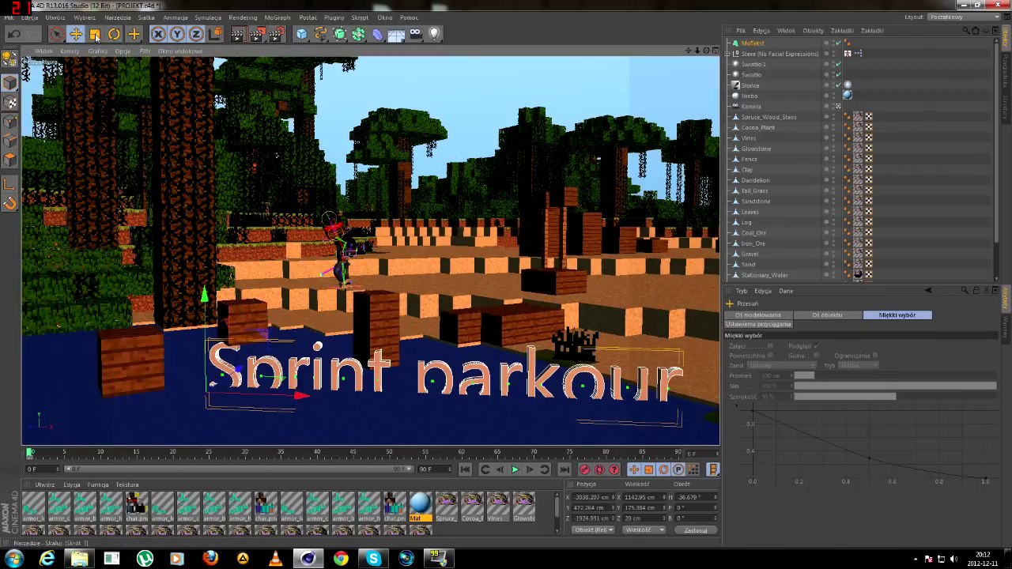
Scale the title down to about 914 cm wide and re-centre it over the water.
key("t")
left_click_drag(435, 431, 413, 465)
key("e")
Preview-render the region around the title and raise the title slightly to a Y position of about 495 cm.
left_click(276, 34)
left_click(305, 126)
left_click(304, 137)
left_click(481, 6)
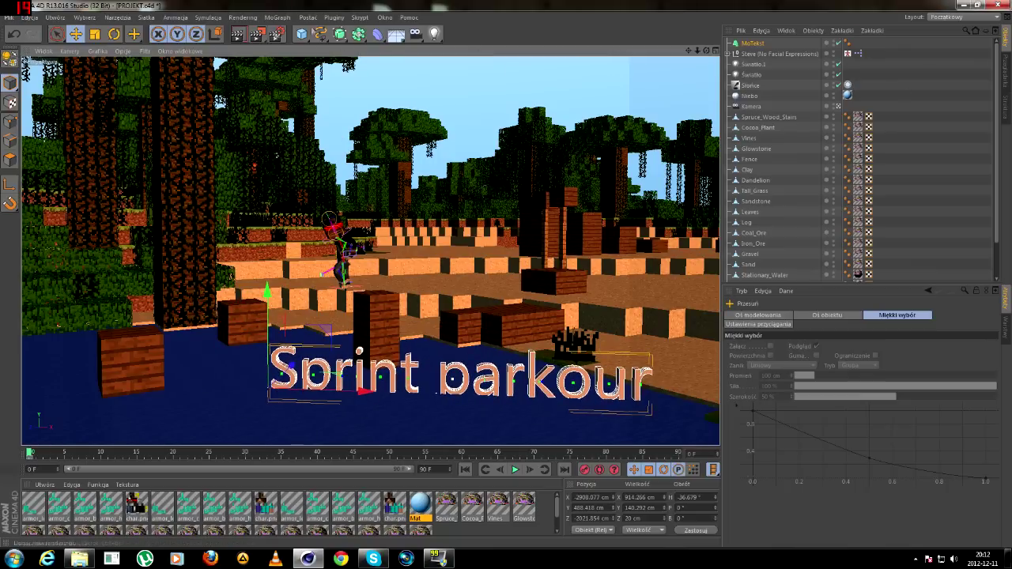
left_click_drag(624, 416, 625, 415)
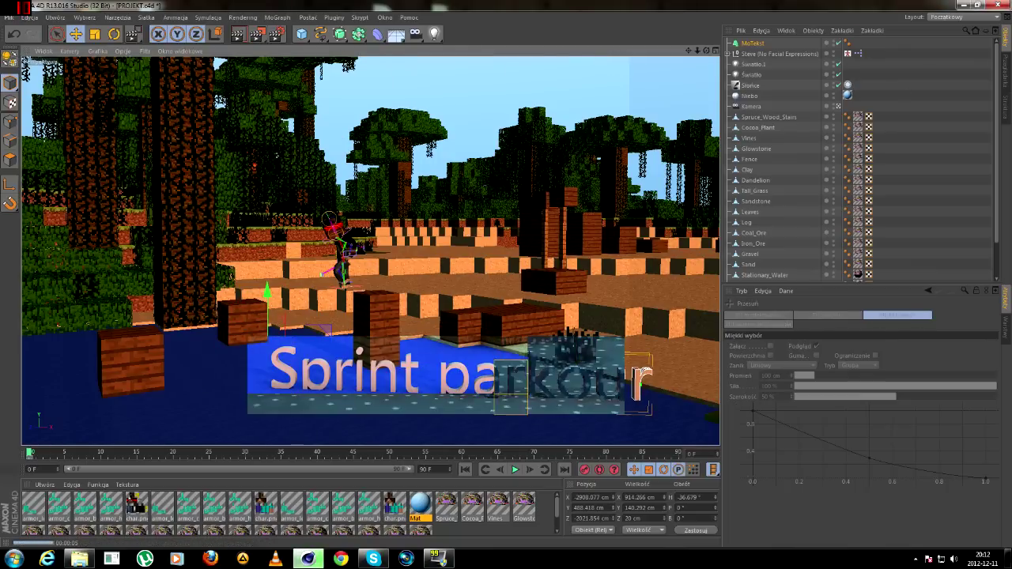
left_click_drag(267, 293, 267, 289)
Load the purple material 6 from the User materials folder of the content browser.
left_click(385, 17)
left_click(417, 76)
left_click(119, 172)
scroll(118, 173, "down", 4)
left_click(18, 163)
left_click(60, 175)
left_click(555, 169)
scroll(554, 169, "down", 1)
double_click(724, 110)
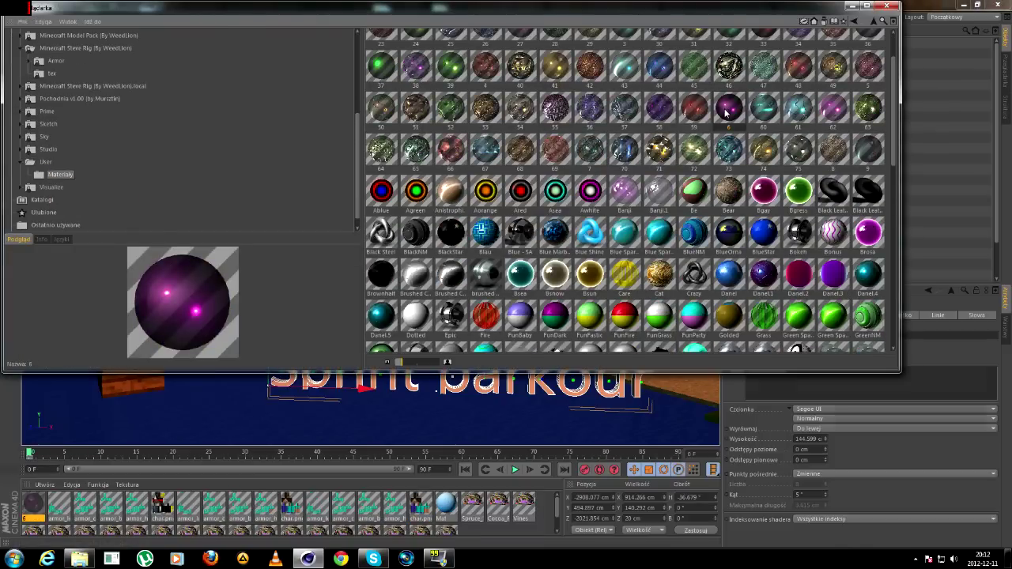
Load the Mabel material from the same library folder and close the content browser.
left_click(497, 232)
scroll(498, 233, "down", 3)
double_click(380, 211)
scroll(624, 277, "down", 8)
left_click(887, 5)
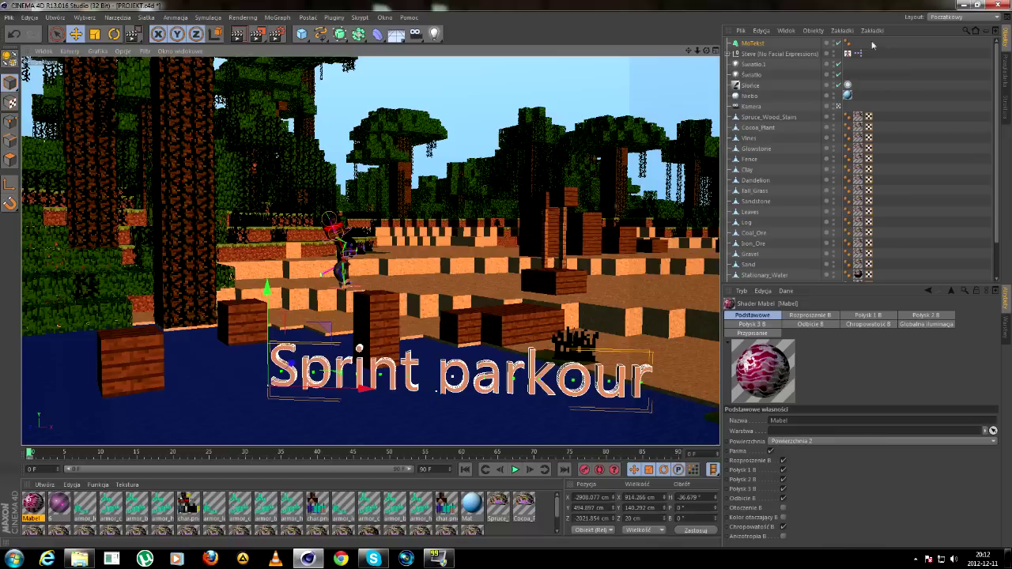
Try the Mabel material on the title with a region render, and delete that material.
left_click_drag(33, 508, 752, 43)
left_click_drag(257, 34, 278, 43)
mouse_move(249, 331)
left_mouse_down()
mouse_move(349, 406)
mouse_move(683, 419)
left_mouse_up()
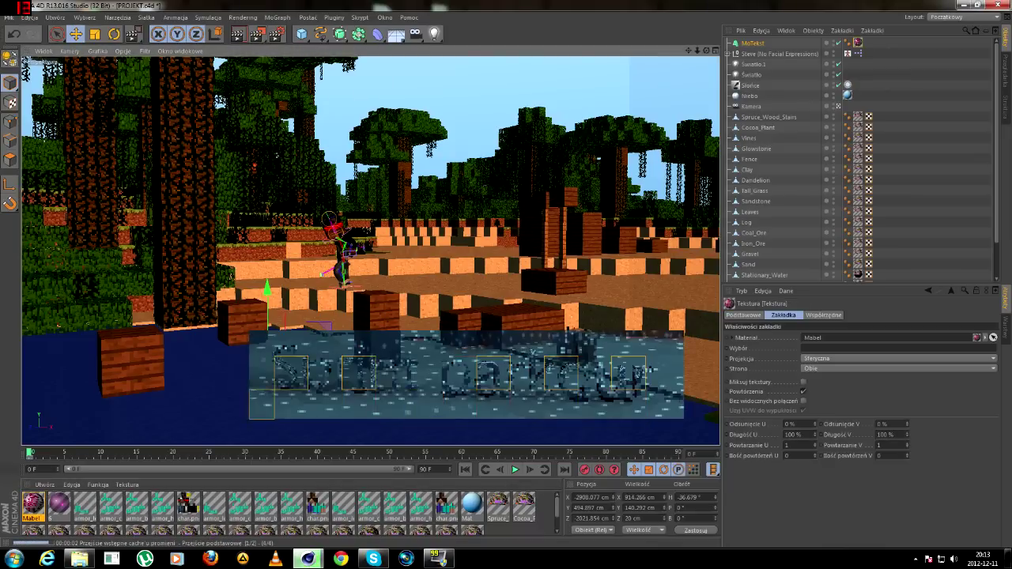
key("Escape")
left_click(33, 506)
key("Delete")
Apply the purple material 6 to the title and create a new material.
left_click_drag(33, 506, 302, 381)
left_click(45, 485)
left_click(79, 396)
Use a gradient as the new material's colour texture and set its first knot to bright green.
double_click(33, 504)
left_click(301, 171)
left_click(320, 287)
left_click(328, 171)
left_click(308, 213)
left_click(307, 266)
double_click(280, 205)
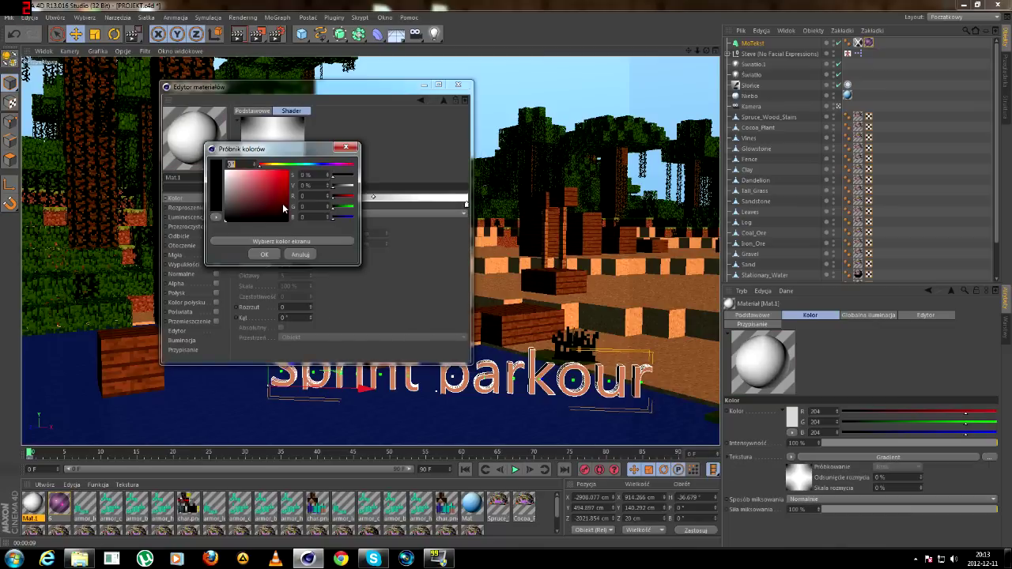
left_click(264, 254)
Make the gradient's end knot yellow, shift it inward and change the gradient type.
double_click(465, 203)
left_click(454, 164)
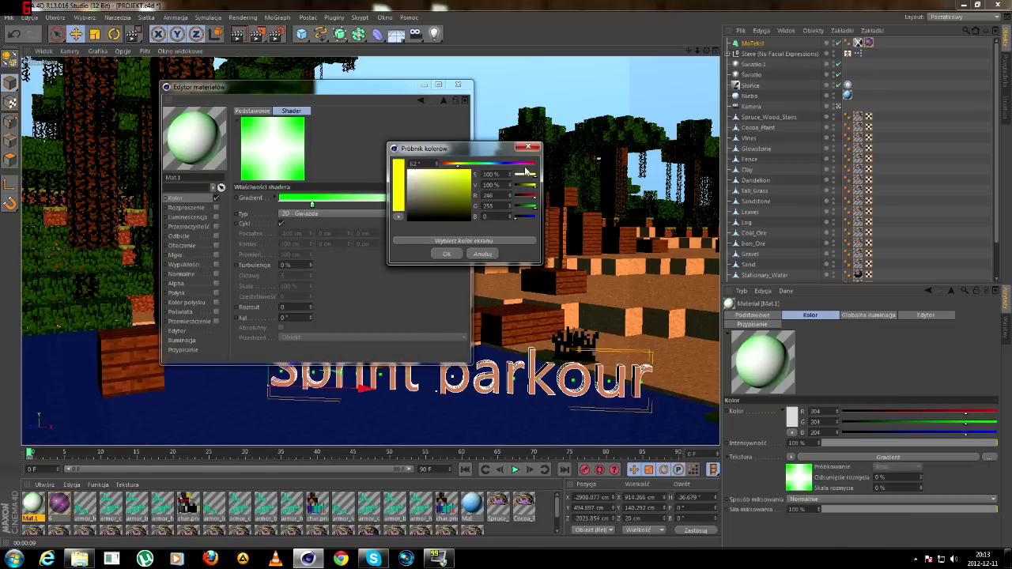
left_click(447, 254)
left_click_drag(467, 204, 417, 205)
left_click(340, 214)
left_click(324, 314)
left_click(458, 84)
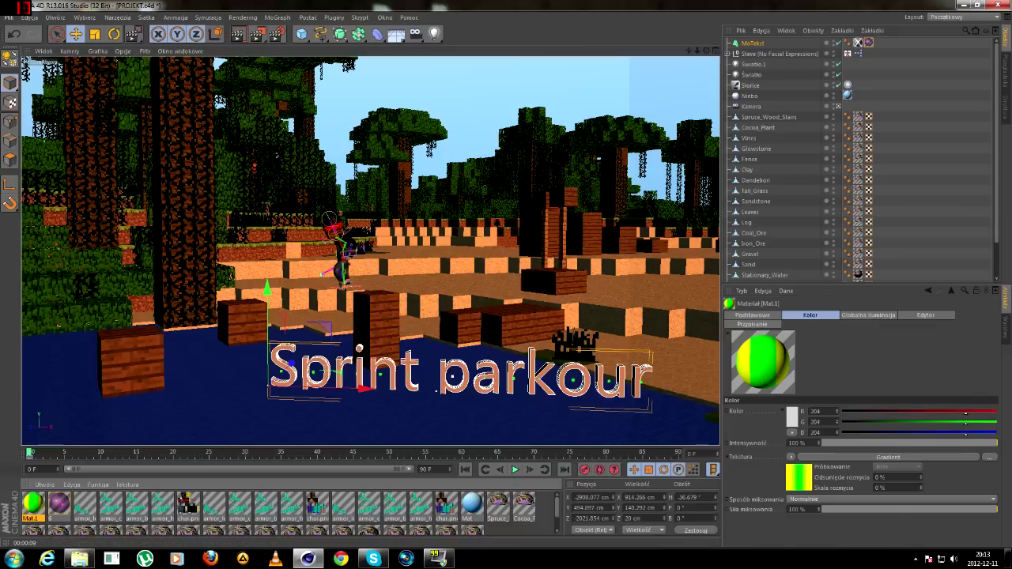
Apply the green-yellow gradient material to the title and preview-render the region around it.
left_click_drag(33, 504, 302, 379)
left_click_drag(258, 342, 667, 425)
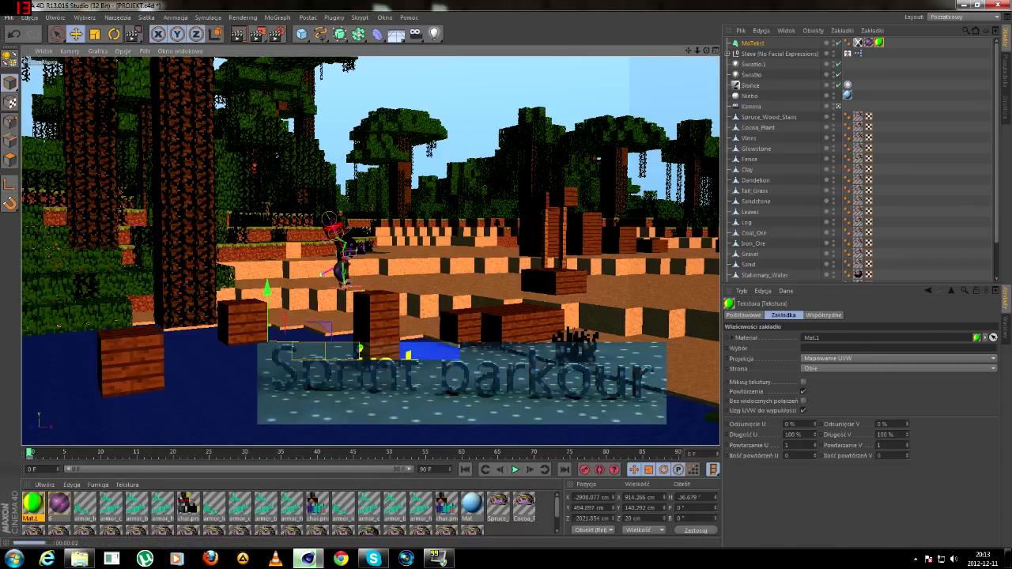
Set the title's depth to 41 and its font to Malgun Gothic Bold, and shift the title slightly.
left_click(753, 44)
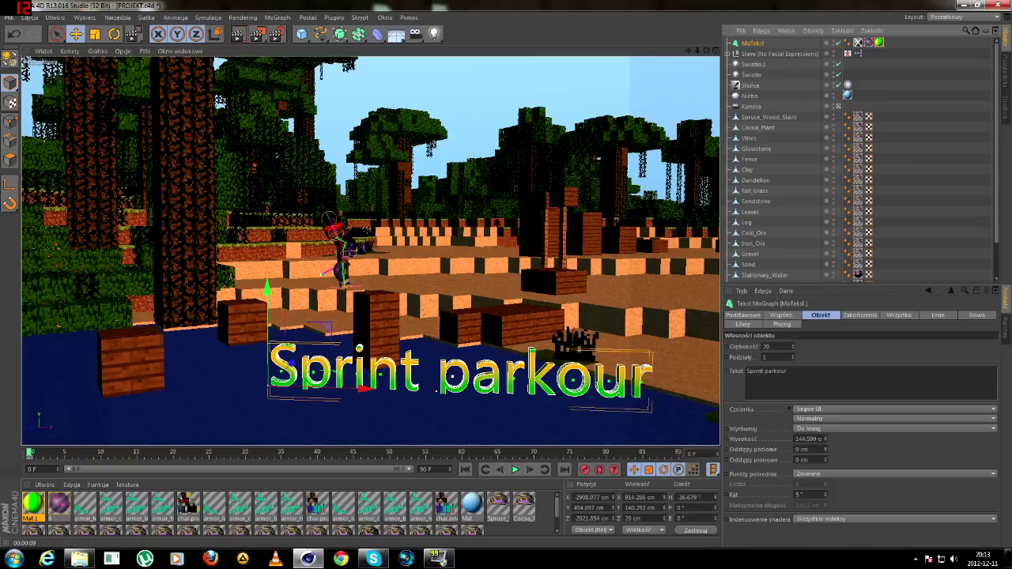
left_click_drag(792, 347, 792, 346)
left_click(993, 409)
scroll(869, 123, "up", 5)
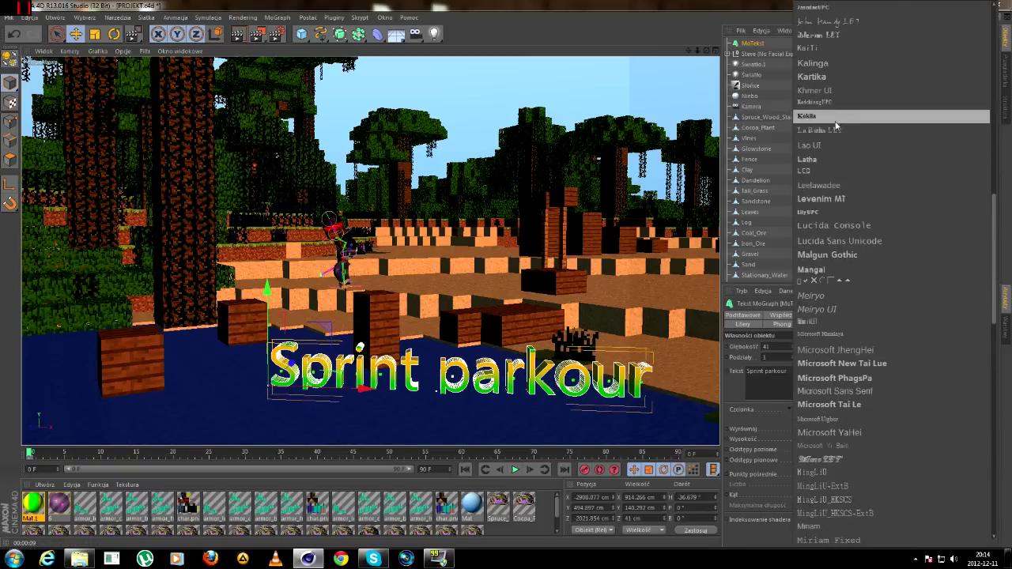
left_click(869, 121)
left_click_drag(263, 361, 259, 365)
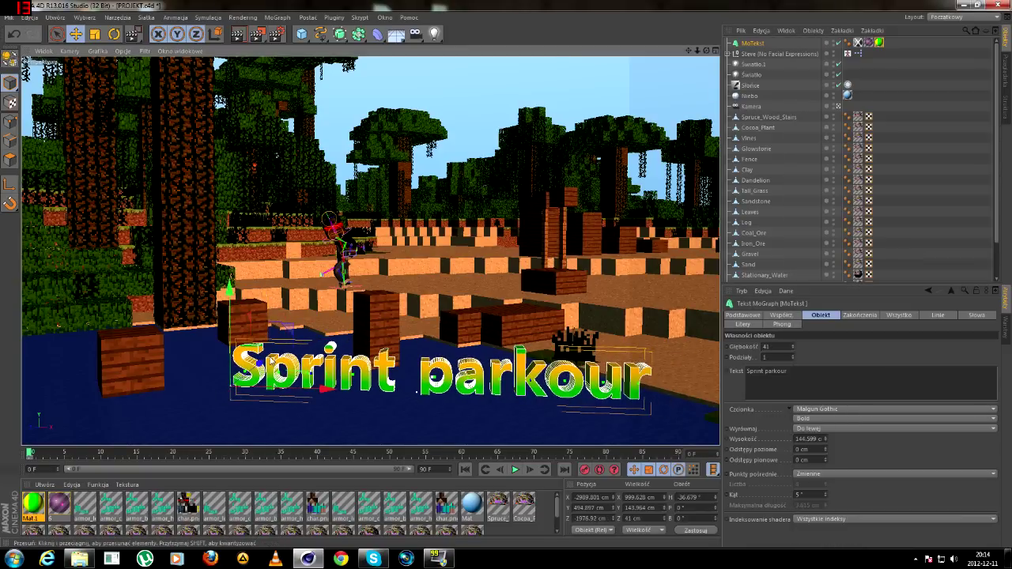
Try adding a second Steve (No Facial Expressions) rig to the scene.
left_click(385, 17)
left_click(413, 69)
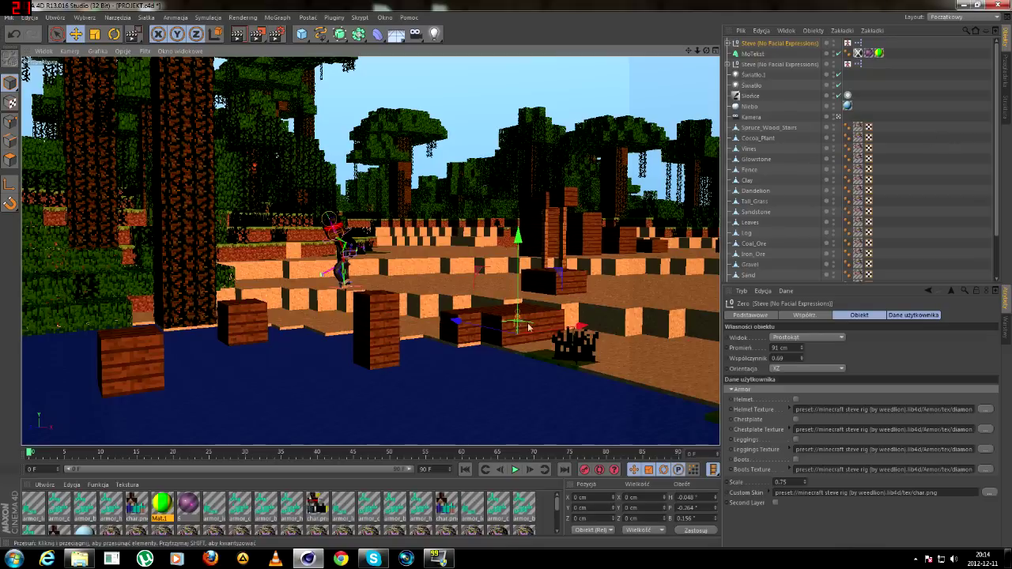
left_click(752, 53)
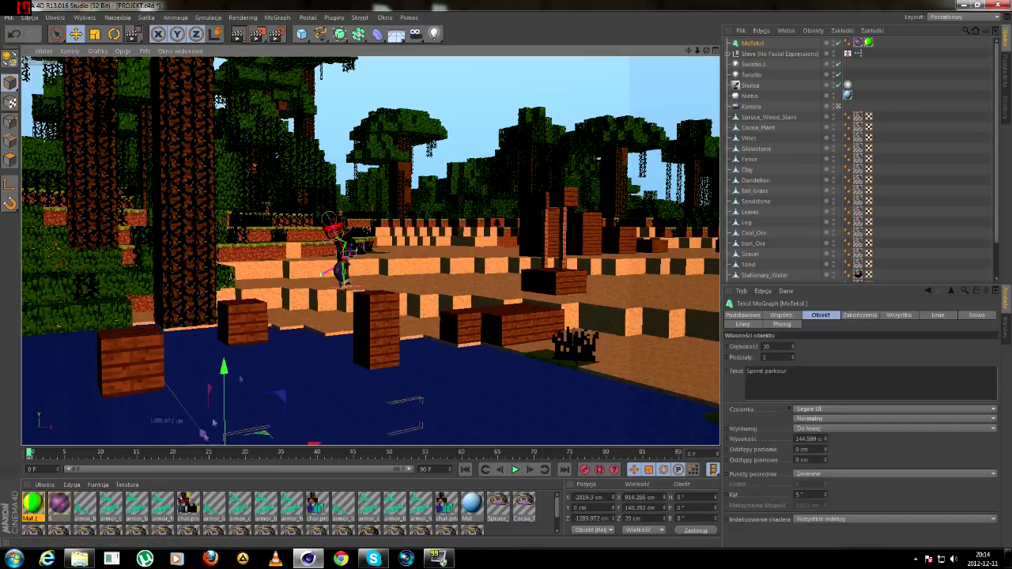
Raise the title above the water near the camera and rotate it to a heading of about -26°.
left_click(241, 379)
left_click(752, 43)
left_click_drag(224, 368, 224, 229)
left_click_drag(204, 317, 316, 431)
left_click_drag(434, 316, 322, 313)
left_click(114, 34)
left_click_drag(356, 426, 322, 426)
Fine-tune the title's position so it sits centred over the water in the camera view.
left_click(76, 35)
left_click_drag(432, 401, 349, 400)
left_click_drag(304, 343, 310, 340)
left_click_drag(253, 306, 253, 303)
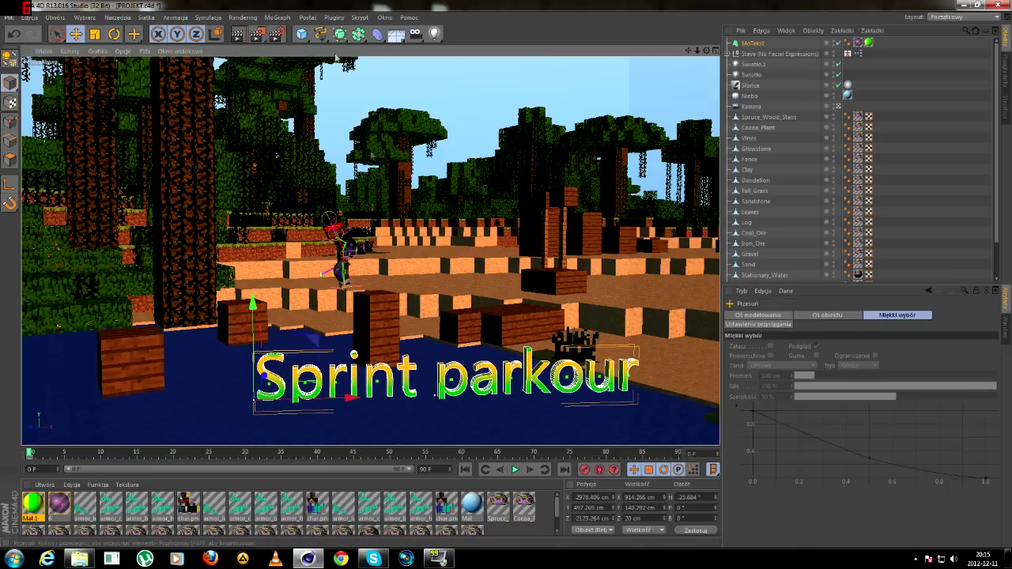
left_click_drag(349, 398, 335, 398)
left_click(917, 72)
Set the title's depth to 33 and its font to Microsoft PhagsPa Bold, and slide the title sideways to re-centre it.
left_click(753, 44)
left_click_drag(793, 347, 792, 346)
left_click(854, 409)
left_click(858, 58)
left_click_drag(336, 397, 291, 399)
Preview-render the region with Steve and the title, and render the scene in the picture viewer.
left_click_drag(258, 34, 284, 35)
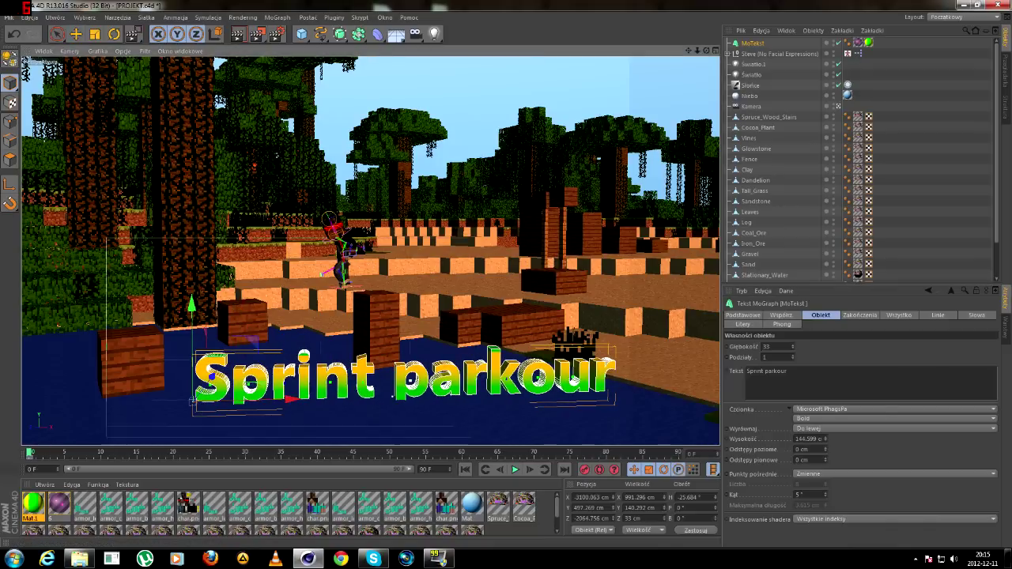
left_click_drag(106, 238, 686, 446)
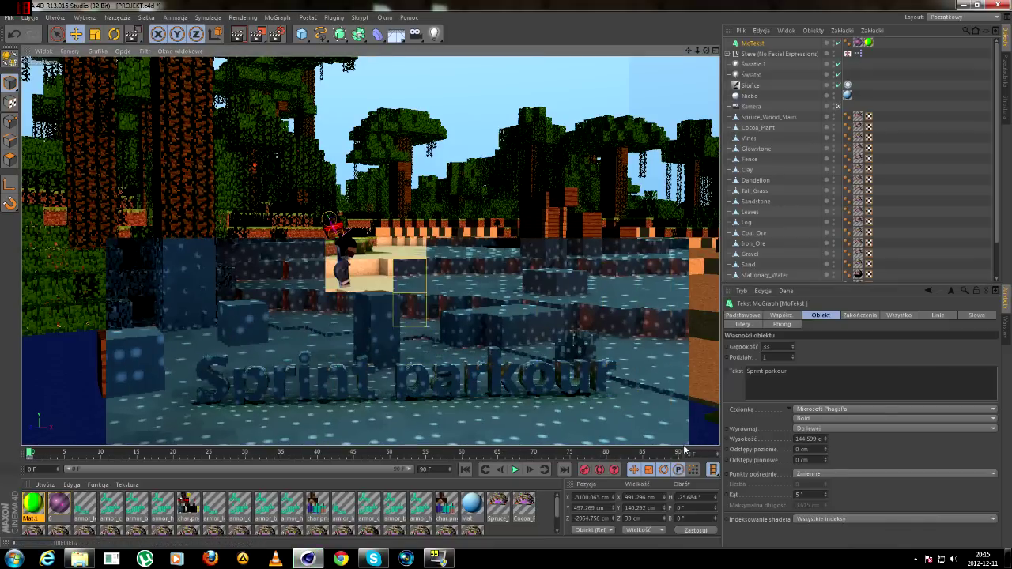
left_click(257, 35)
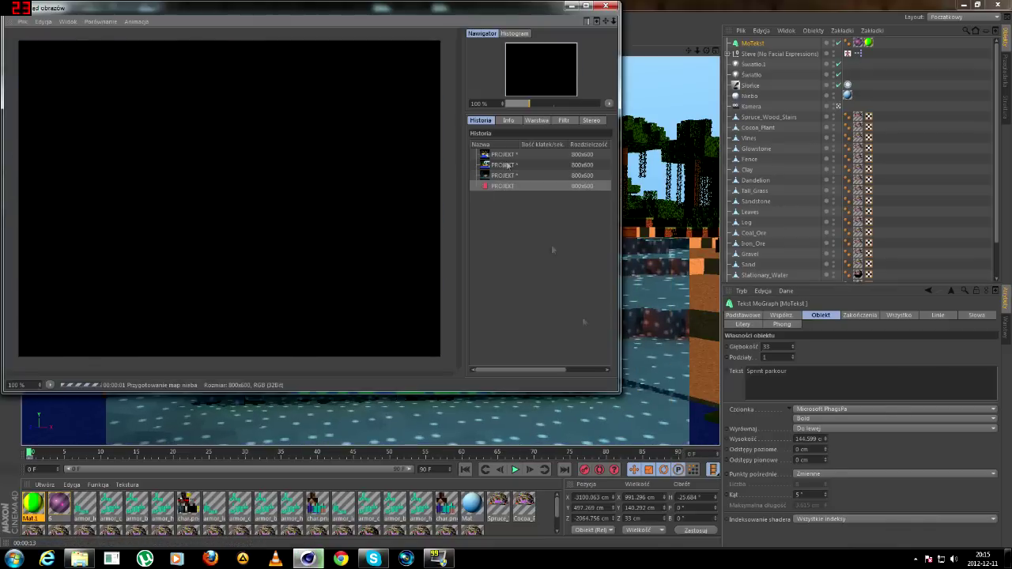
scroll(463, 158, "up", 6)
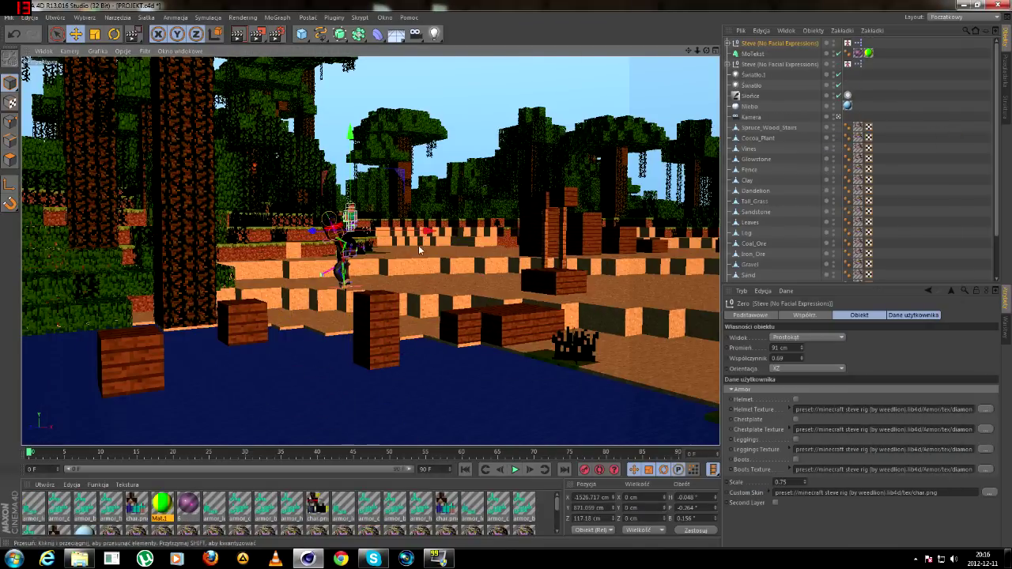
Move the second Steve character into the water in front of the camera and raise it slightly.
left_click_drag(585, 320, 355, 321)
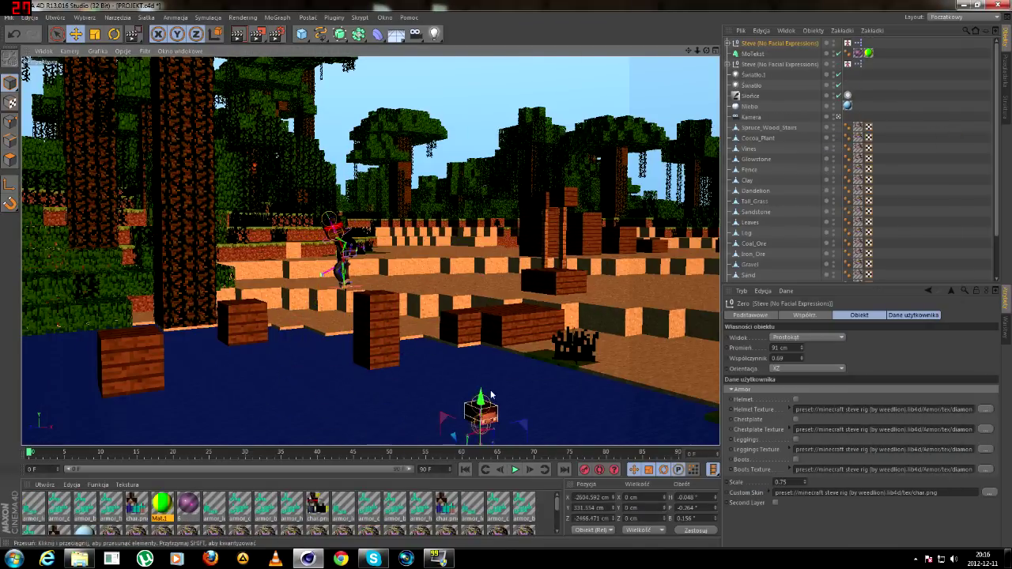
left_click(989, 492)
left_click(522, 455)
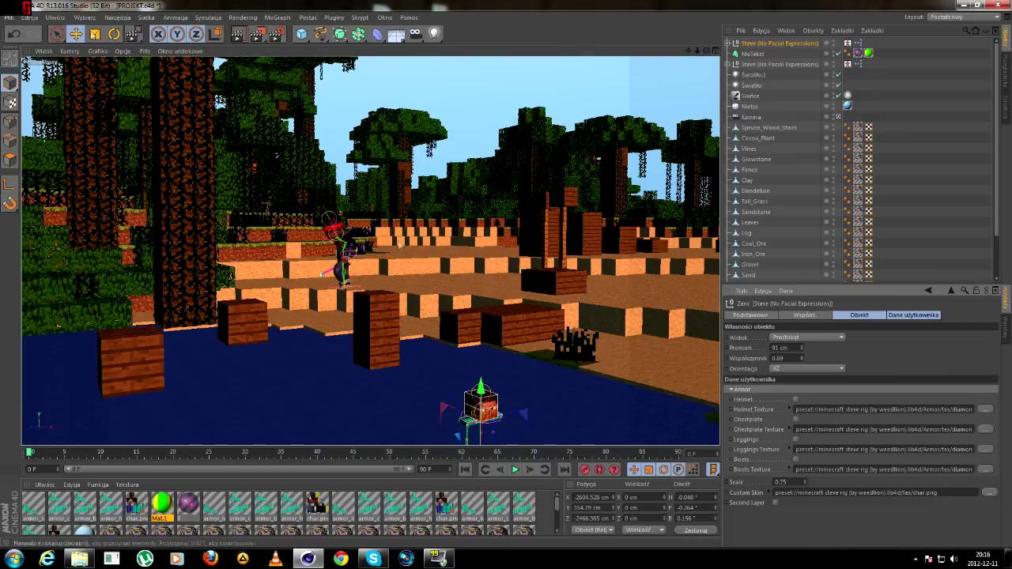
left_click_drag(481, 387, 480, 378)
Leave the camera view and move the title over the water just behind the second Steve.
left_click(838, 117)
left_click_drag(706, 51, 747, 62)
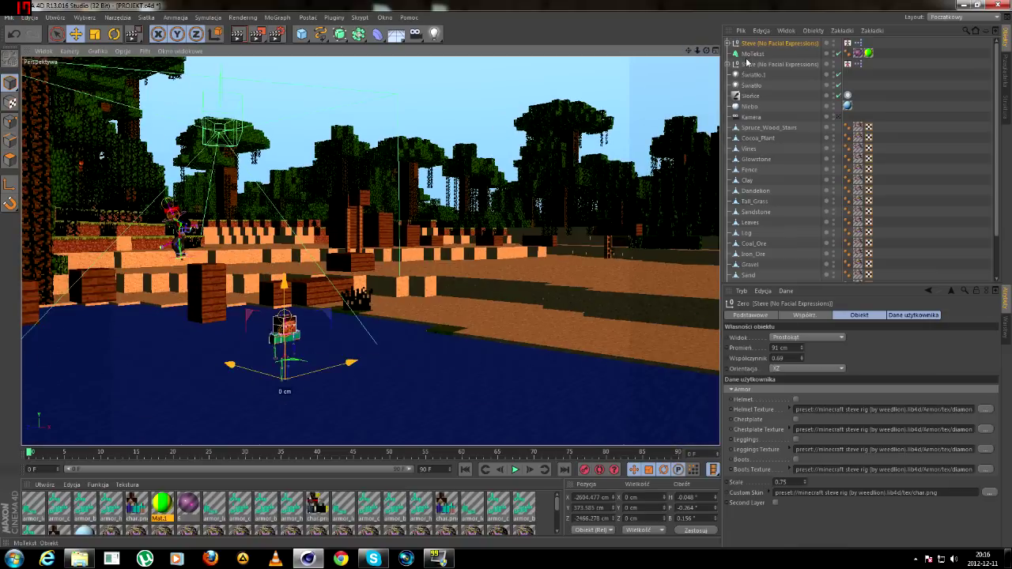
left_click(750, 54)
left_click_drag(186, 325, 257, 136)
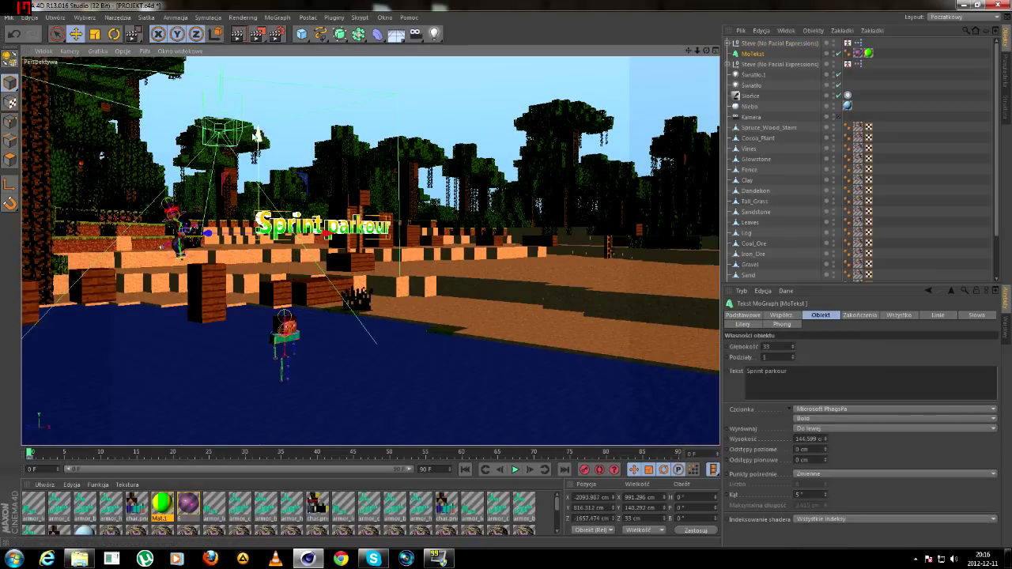
left_click_drag(380, 292, 176, 343)
Return to the camera view and rotate the second Steve to a heading of about -7°.
left_click(215, 362)
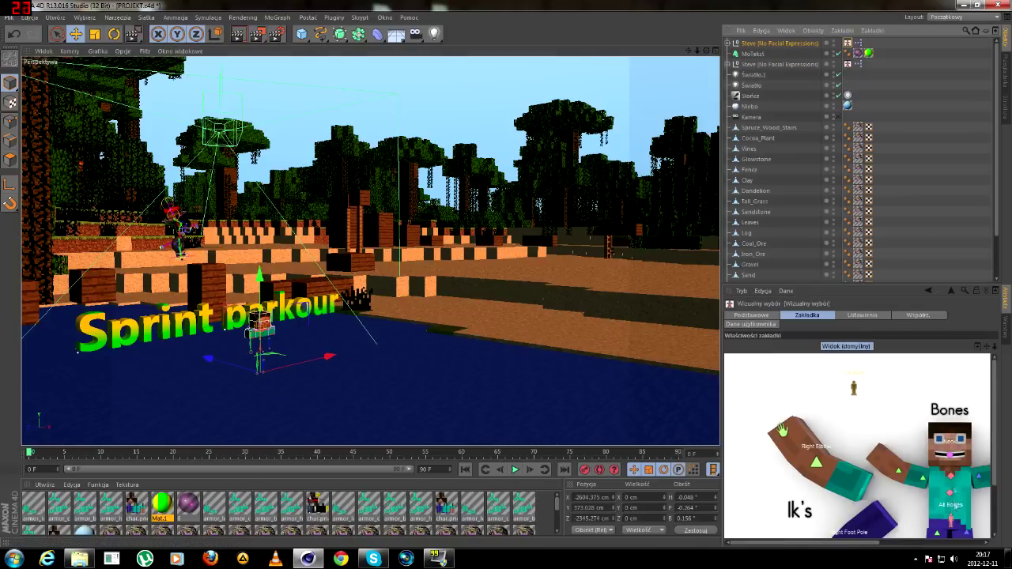
key("r")
left_click(838, 117)
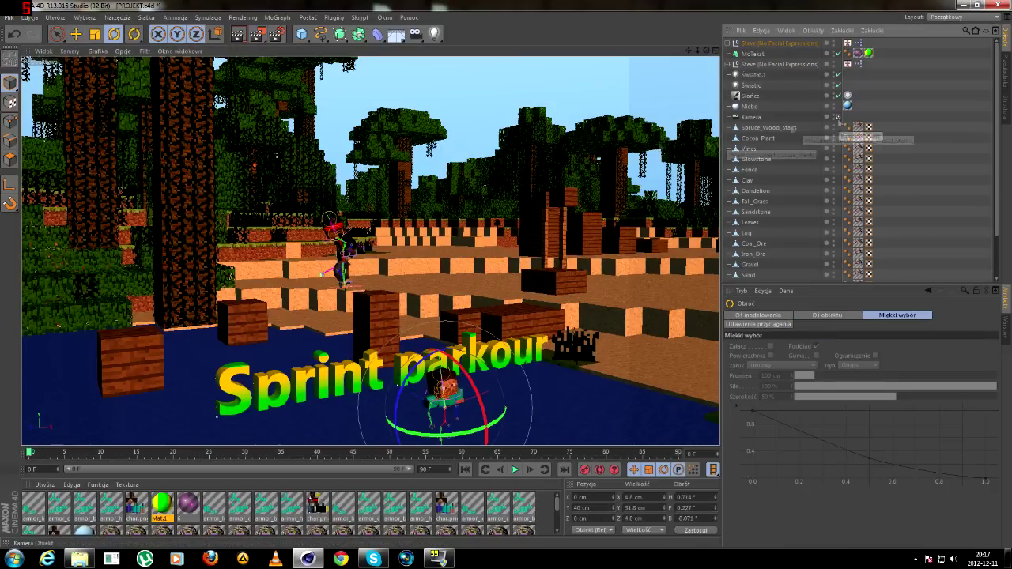
left_click(779, 43)
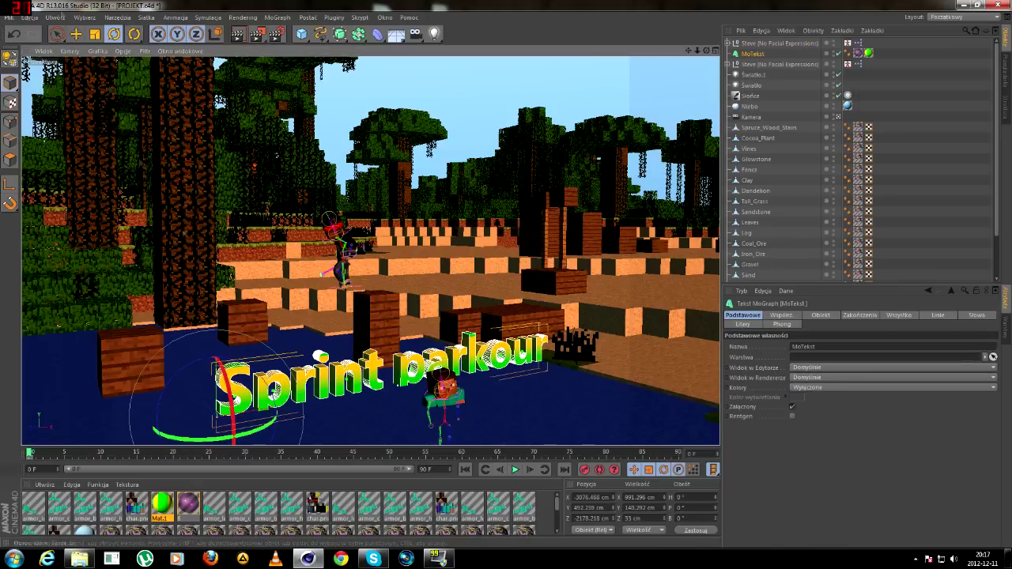
Rotate the title to a heading of about -10° and slide it sideways behind the second Steve.
left_click_drag(229, 438, 207, 440)
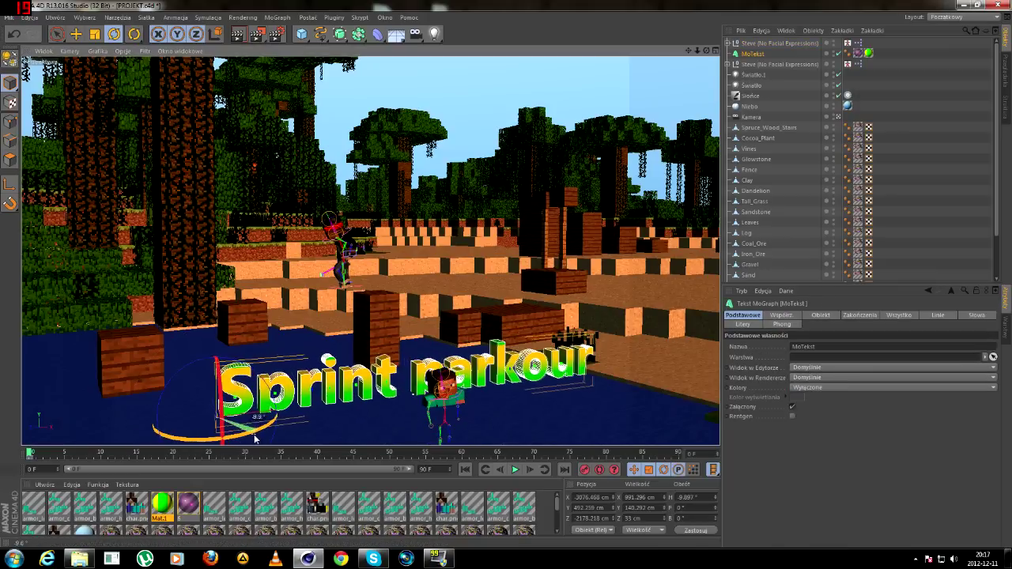
left_click(76, 34)
left_click_drag(313, 409, 271, 412)
left_click(767, 43)
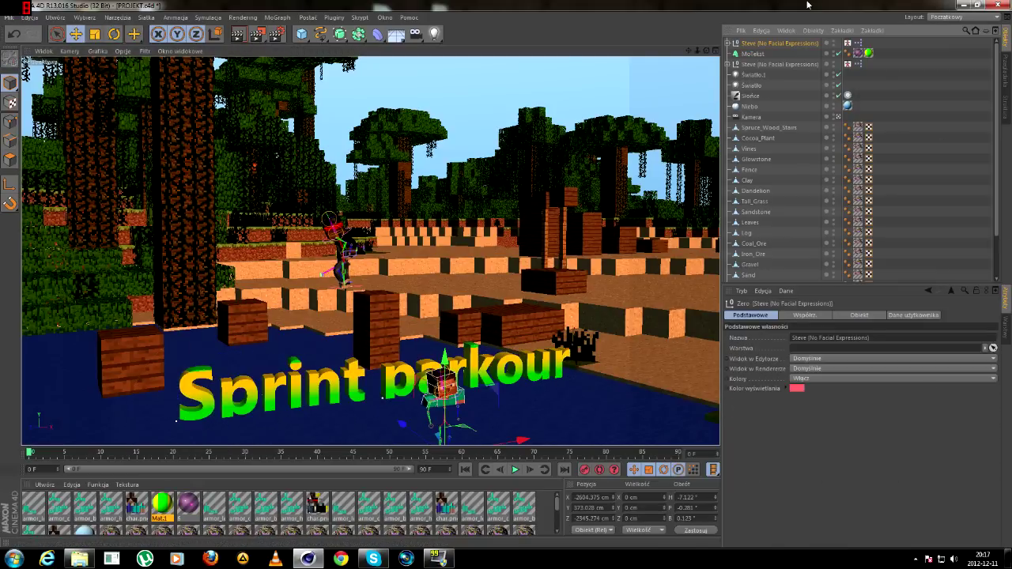
left_click(756, 54)
left_click(869, 314)
left_click(817, 316)
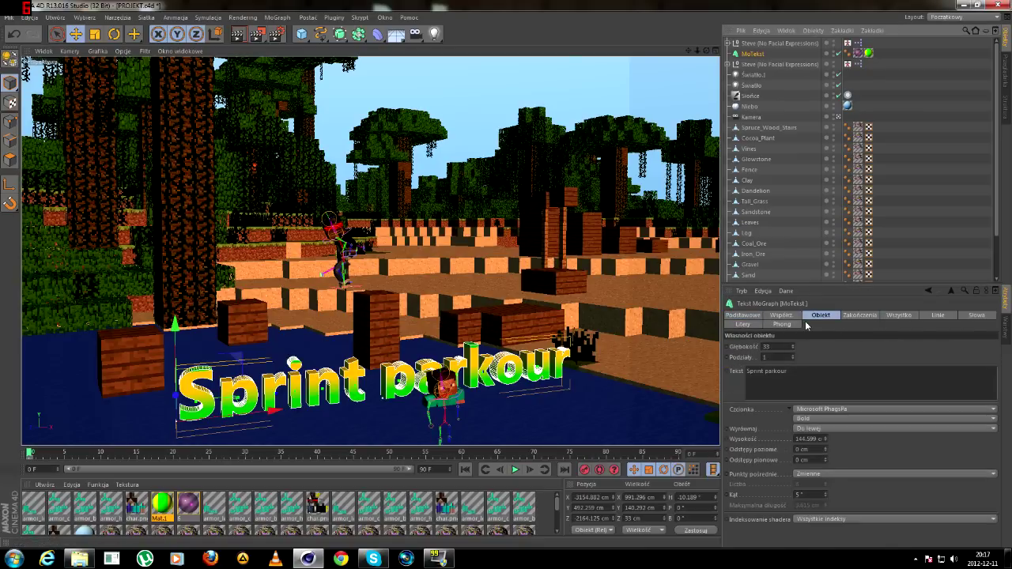
left_click(779, 316)
left_click(744, 315)
Set the second Steve's custom skin to the char.png file.
left_click(772, 43)
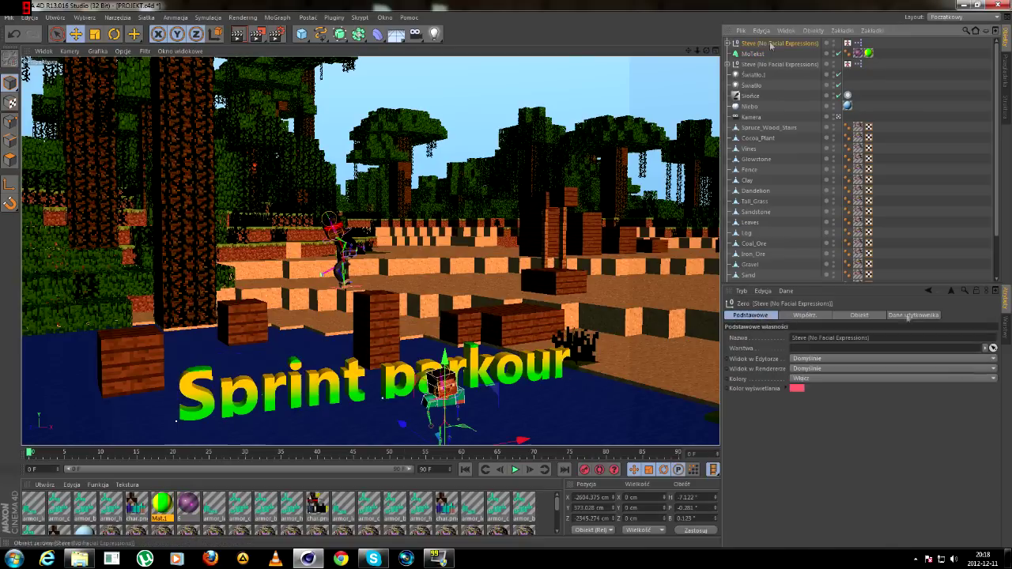
left_click(806, 317)
left_click(848, 318)
left_click(913, 315)
left_click(985, 439)
left_click(476, 447)
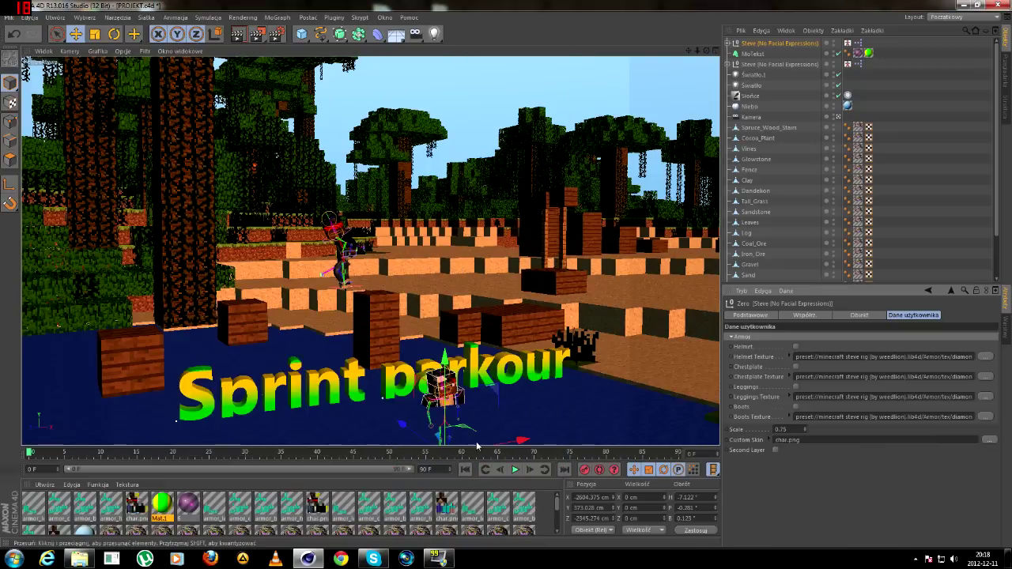
Add another MoText object to the scene.
left_click(385, 17)
left_click(526, 23)
left_click(10, 17)
left_click(388, 7)
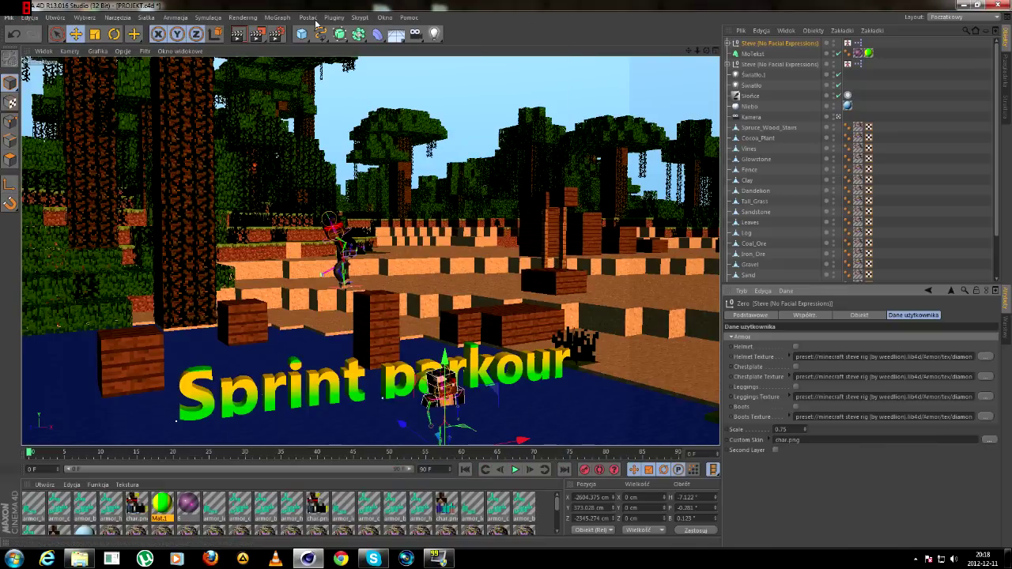
left_click(277, 17)
left_click(299, 143)
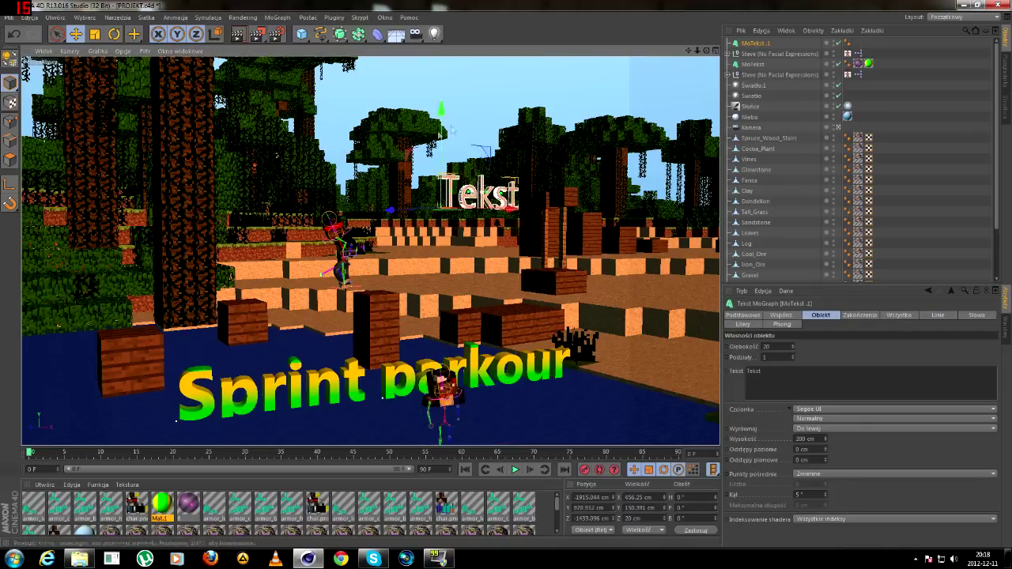
Move the new text down toward the water and lay it flat at a heading of about -34° and pitch of about -84°.
left_click_drag(464, 202, 419, 320)
left_click(114, 34)
left_click_drag(498, 314, 451, 311)
left_click_drag(490, 308, 510, 172)
Set the new text's depth to 49 cm and place it on the water beside the second Steve, pitched about -82°.
left_click(754, 43)
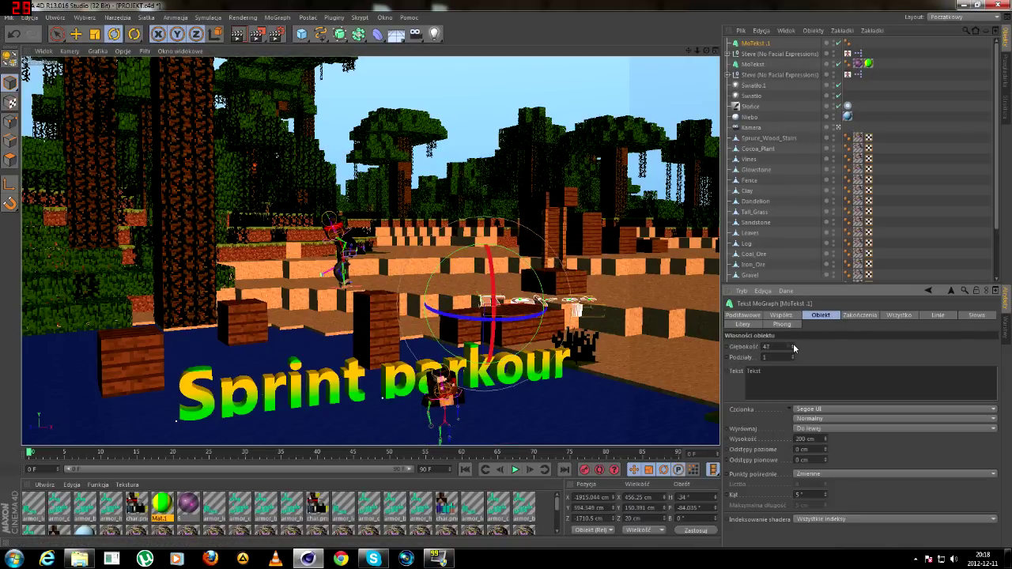
key("e")
left_click_drag(493, 316, 511, 438)
key("r")
mouse_move(468, 400)
left_mouse_down()
mouse_move(469, 417)
mouse_move(465, 399)
left_mouse_up()
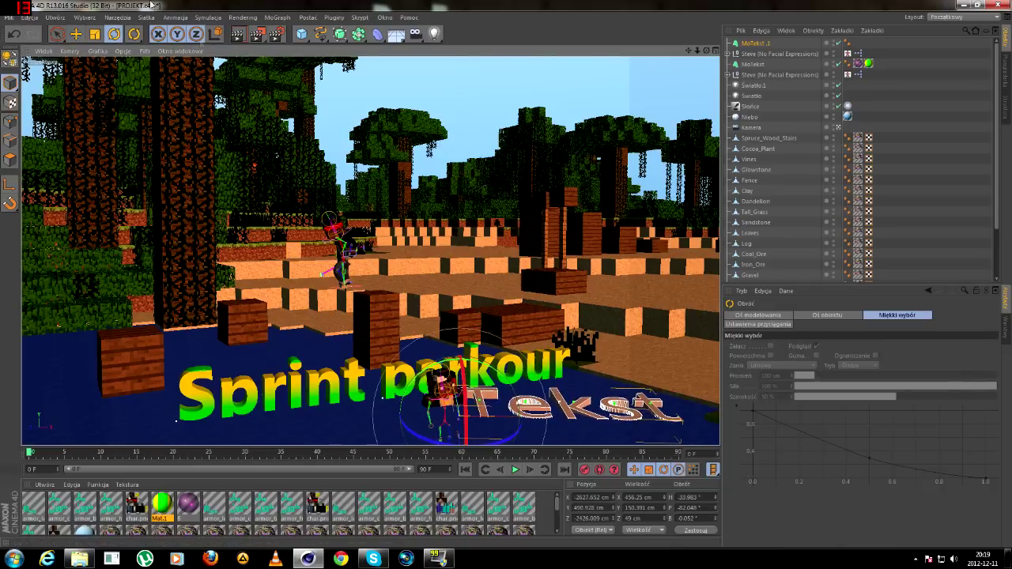
Scale the new text down to a height of about 123 cm, change its wording to "Odcinek 1" and set its depth to 50 cm.
left_click(95, 35)
left_click_drag(559, 417, 512, 419)
left_click(757, 43)
left_click_drag(765, 370, 635, 350)
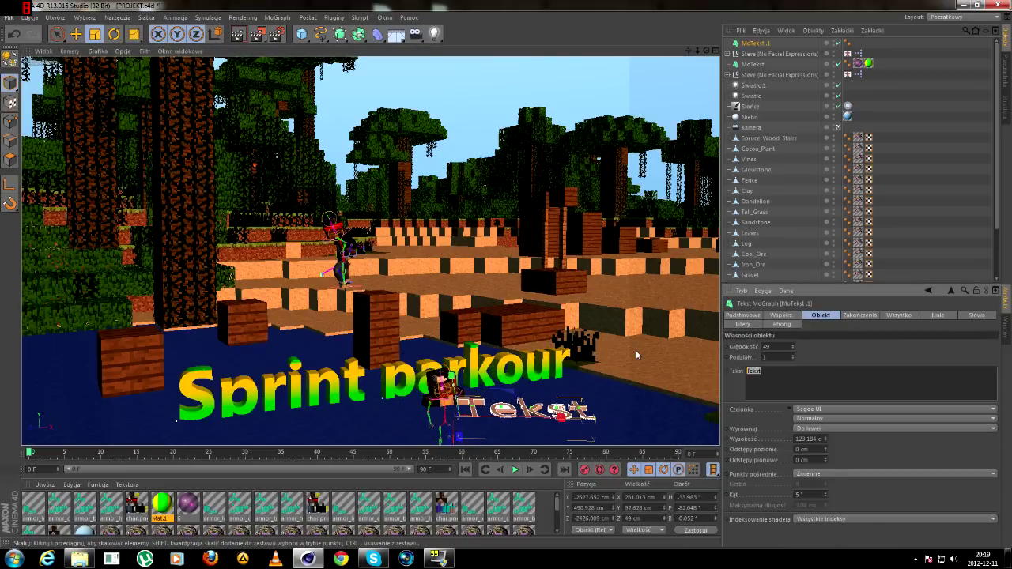
type("Odcinek 1")
left_click(792, 344)
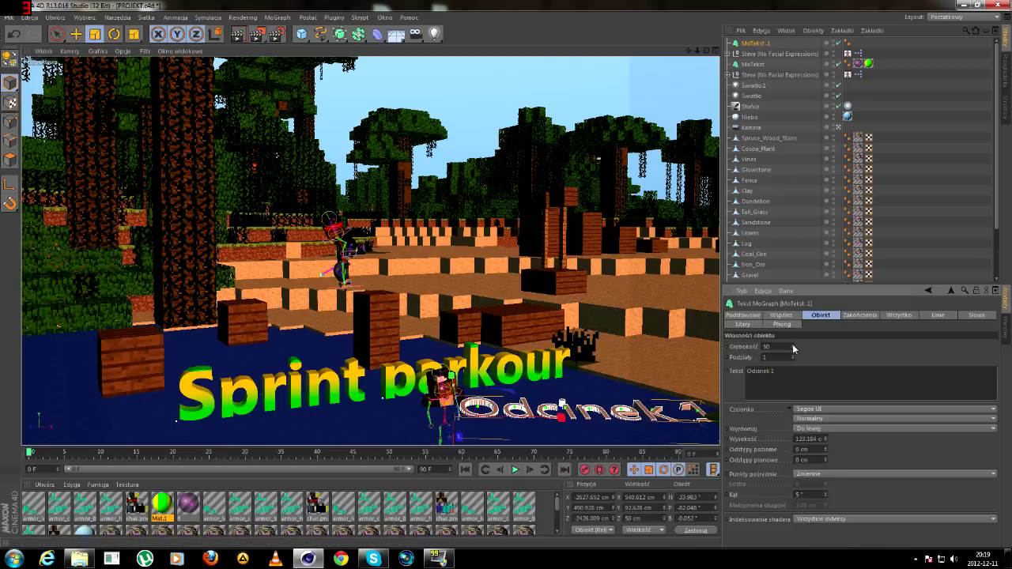
Rotate the "Odcinek 1" text to a bank of about -5.4° and nudge it slightly beside the second Steve.
left_click(115, 35)
left_click_drag(489, 437, 500, 426)
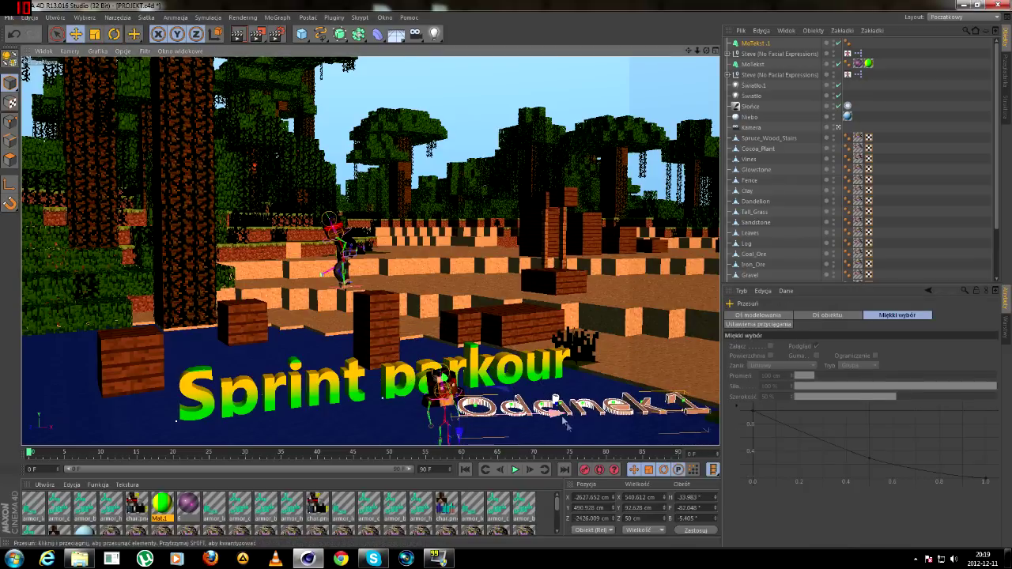
left_click_drag(569, 421, 589, 374)
Change the "Odcinek 1" font to Microsoft Tai Le Bold and render the view as a test.
left_click(756, 44)
left_click_drag(257, 34, 316, 47)
left_click(860, 409)
left_click(814, 155)
left_click_drag(257, 34, 317, 51)
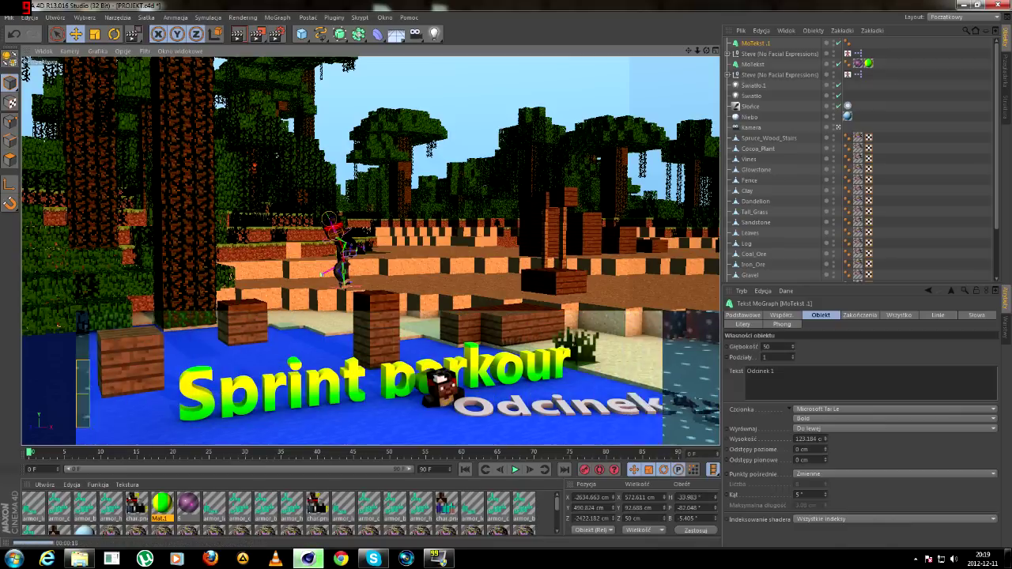
Create a new material with luminescence enabled and give that channel a 2D - V gradient shader.
left_click(44, 484)
left_click(65, 395)
double_click(32, 502)
left_click(213, 202)
left_click(288, 129)
left_click(287, 154)
left_click(310, 271)
left_click(313, 172)
left_click(313, 197)
left_click(308, 216)
Colour the luminescence gradient from deep blue to light blue and shift its deep blue knots inward.
double_click(276, 190)
left_click(312, 148)
left_click(280, 152)
left_click(258, 238)
double_click(463, 189)
left_click(469, 153)
left_click(448, 238)
left_click_drag(275, 190, 298, 190)
left_click_drag(318, 190, 348, 192)
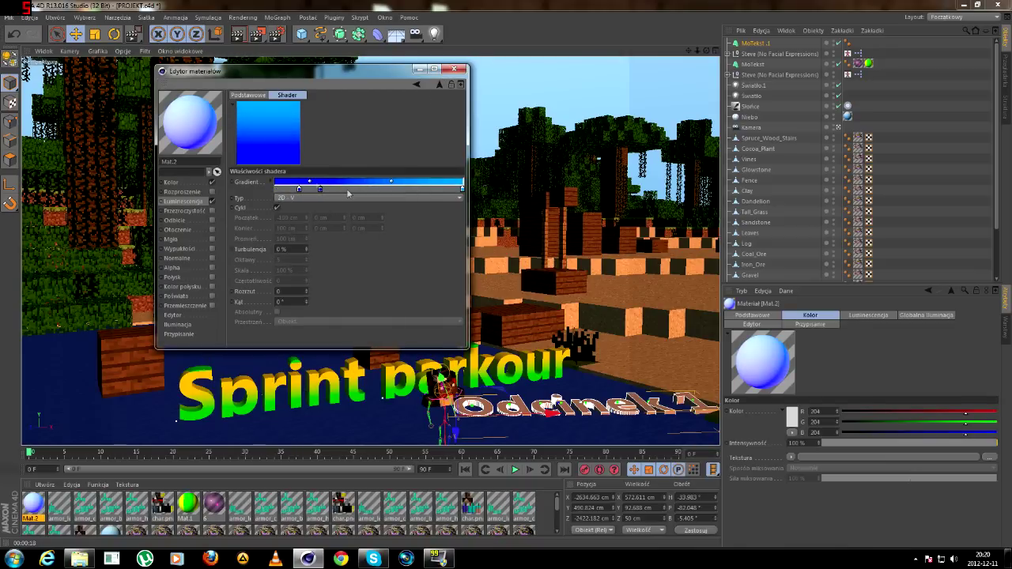
Apply the blue gradient material to the "Odcinek 1" text and render a test region around it.
left_click(188, 183)
left_click(297, 112)
left_click(285, 162)
left_click(454, 70)
mouse_move(31, 503)
left_mouse_down()
mouse_move(328, 479)
mouse_move(506, 407)
left_mouse_up()
left_click(258, 34)
left_click(278, 45)
left_click_drag(443, 394, 741, 445)
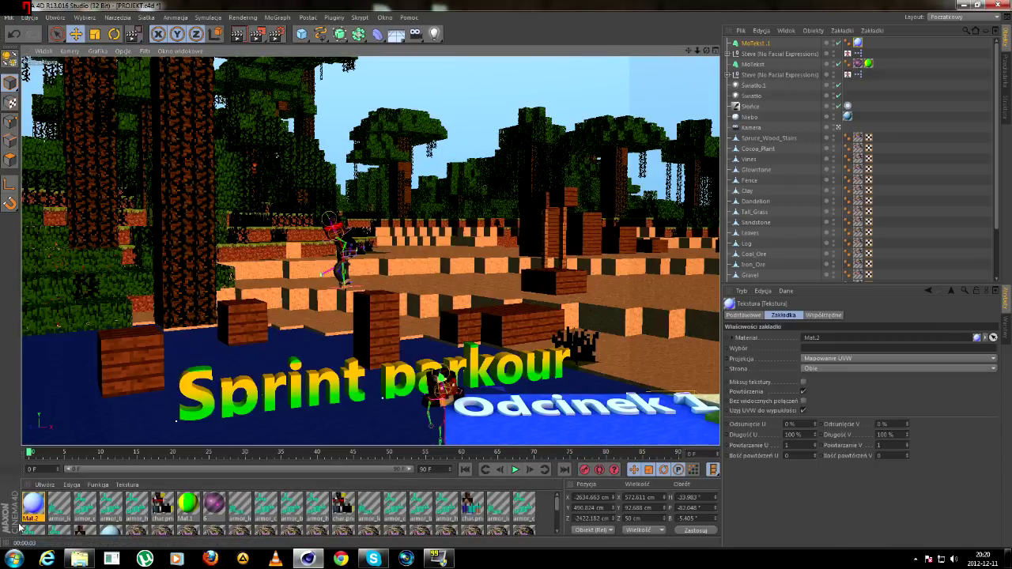
Create another new material and check the texture options of its colour channel.
left_click(45, 485)
left_click(57, 390)
double_click(31, 504)
left_click(297, 114)
left_click(283, 156)
left_click(454, 70)
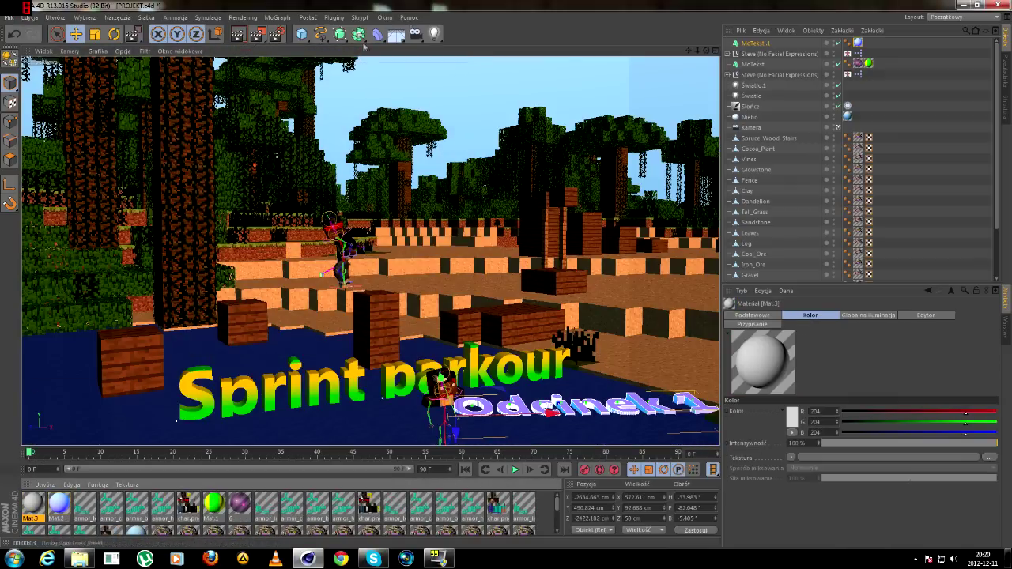
Load the Neon Blue material preset from the content library's Miscellaneous folder.
left_click(385, 18)
left_click(411, 64)
scroll(113, 260, "down", 10)
left_click(107, 282)
left_click(82, 292)
scroll(95, 291, "down", 8)
left_click(118, 218)
left_click(123, 244)
left_click(121, 268)
left_click(118, 230)
scroll(117, 230, "up", 3)
left_click(117, 231)
left_click(116, 244)
left_click(120, 256)
left_click(120, 270)
left_click(121, 294)
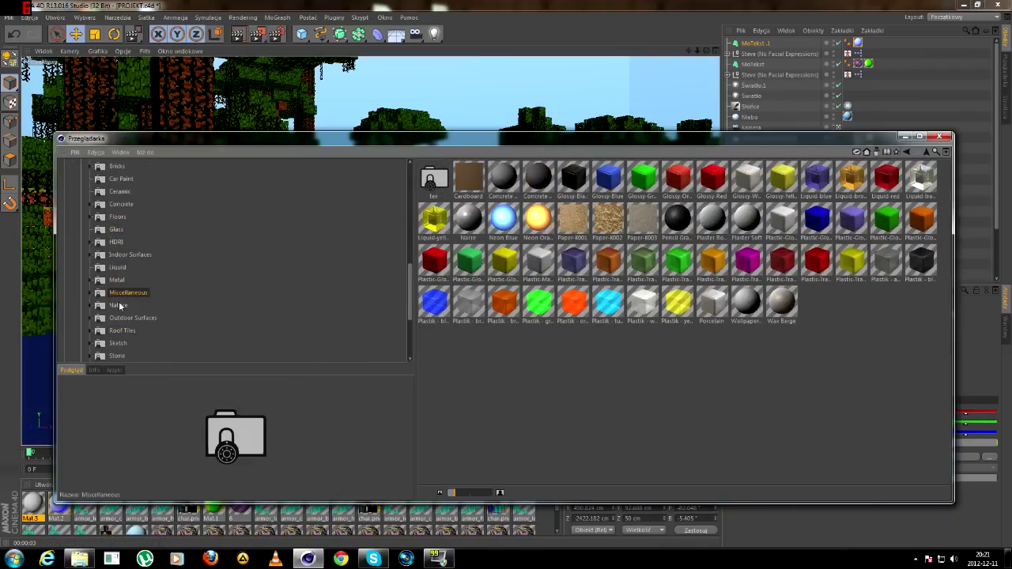
double_click(504, 218)
left_click(939, 137)
Try the Neon Blue material on the "Odcinek 1" text and render a test region around it.
left_click_drag(33, 504, 556, 407)
left_click(257, 34)
left_click(296, 44)
left_click_drag(431, 368, 766, 454)
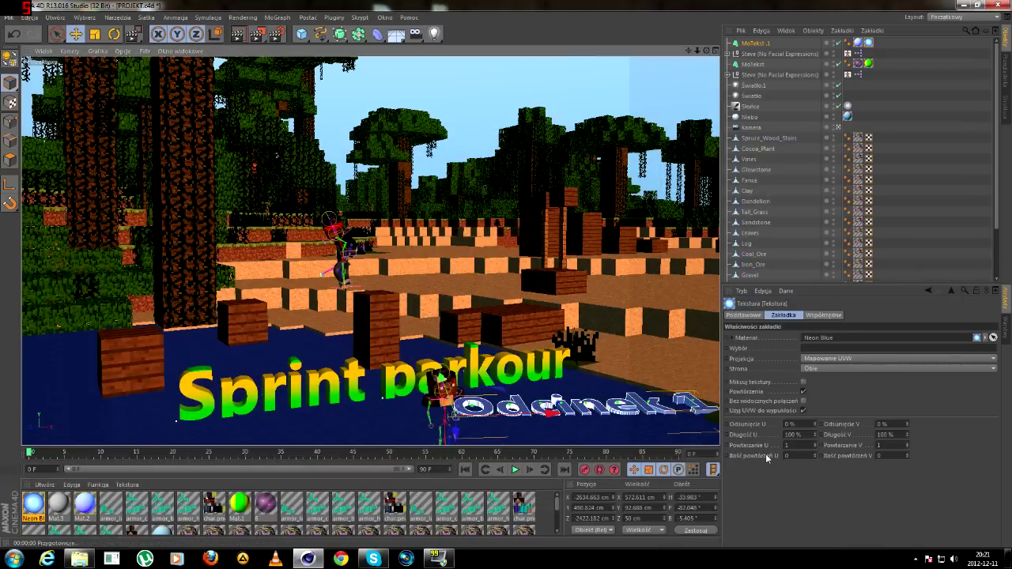
Remove Neon Blue from the "Odcinek 1" text and replace its remaining blue material with the library's Neon Orange preset.
left_click(869, 44)
key("Delete")
left_click(385, 18)
left_click(405, 71)
double_click(537, 219)
left_click(939, 136)
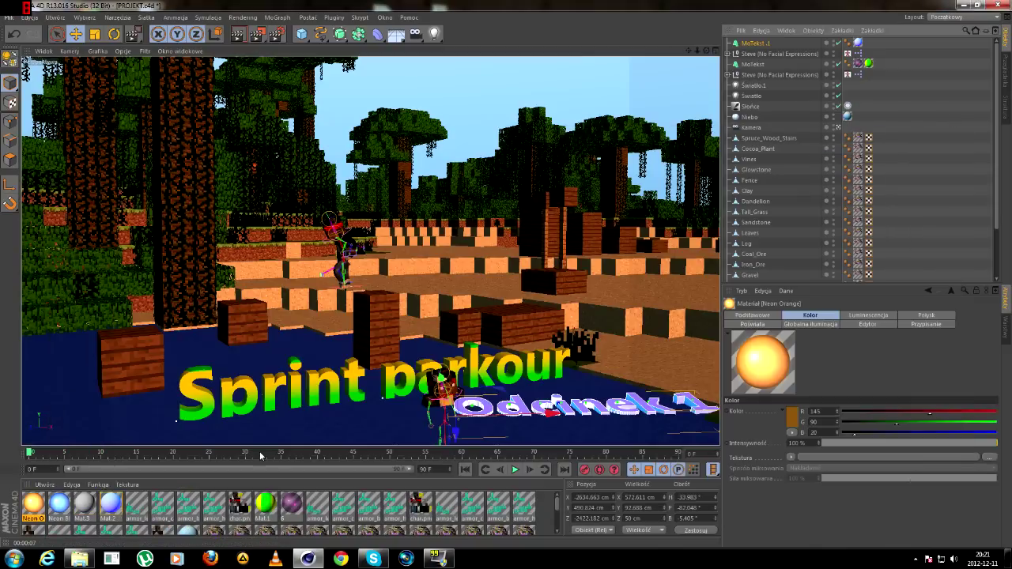
left_click_drag(33, 504, 858, 44)
left_click(235, 34)
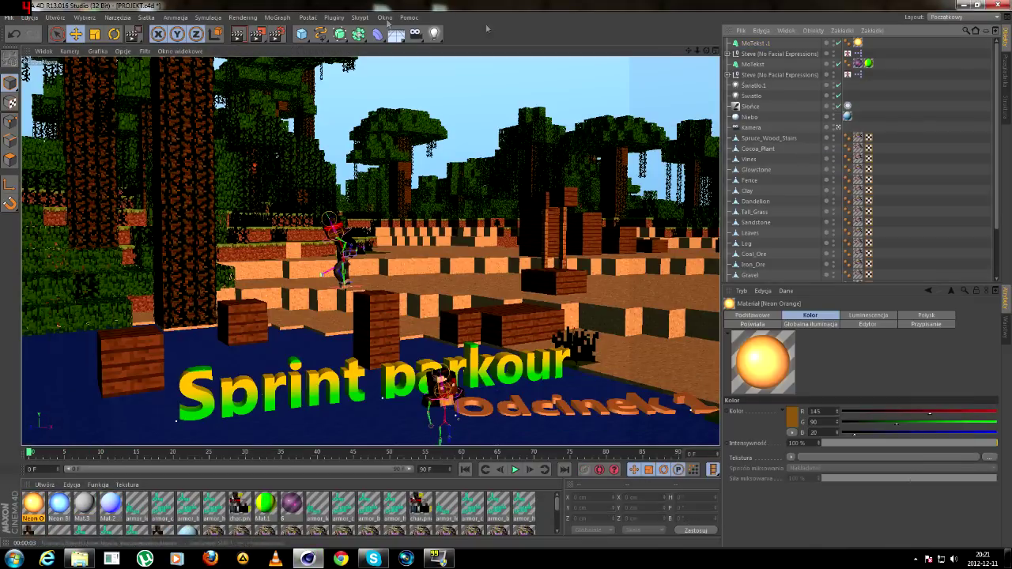
Browse the Characters folder of the Minecraft 2 library and try adding the Cow model.
left_click(385, 18)
left_click(405, 70)
left_click(114, 241)
scroll(106, 195, "up", 7)
double_click(106, 279)
scroll(106, 280, "down", 2)
left_click(106, 280)
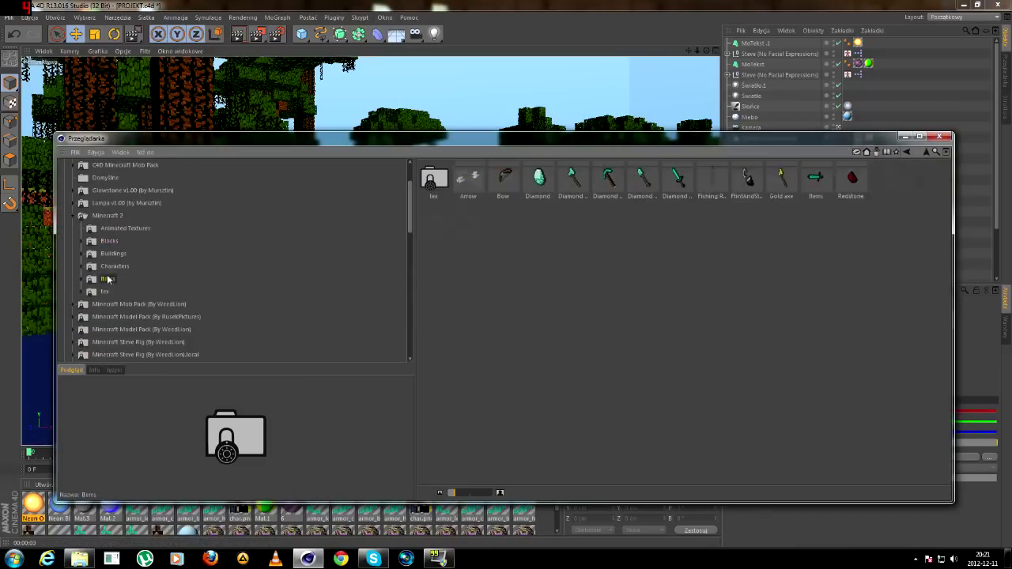
left_click(111, 267)
left_click(508, 181)
left_click(572, 184)
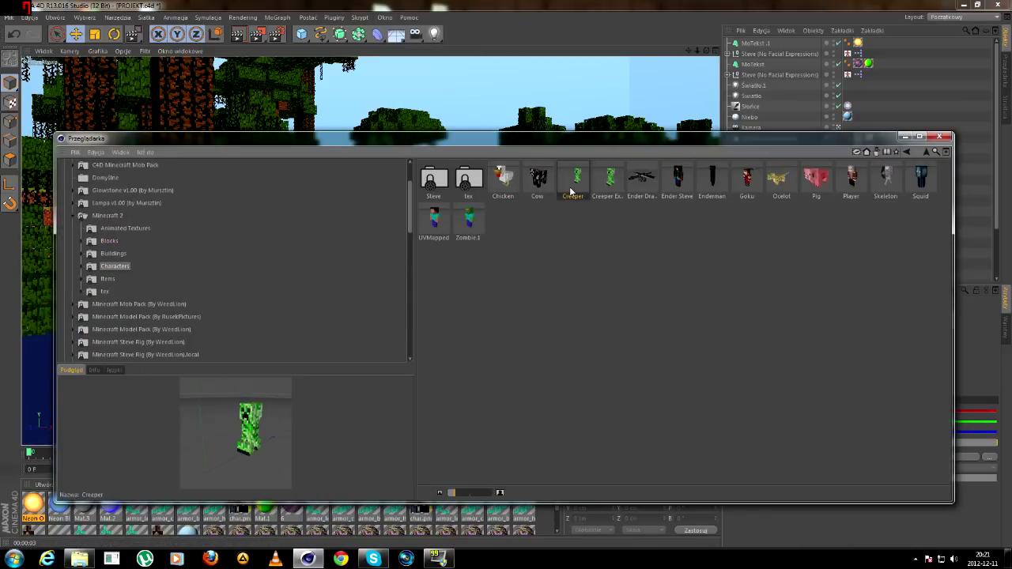
left_click(714, 185)
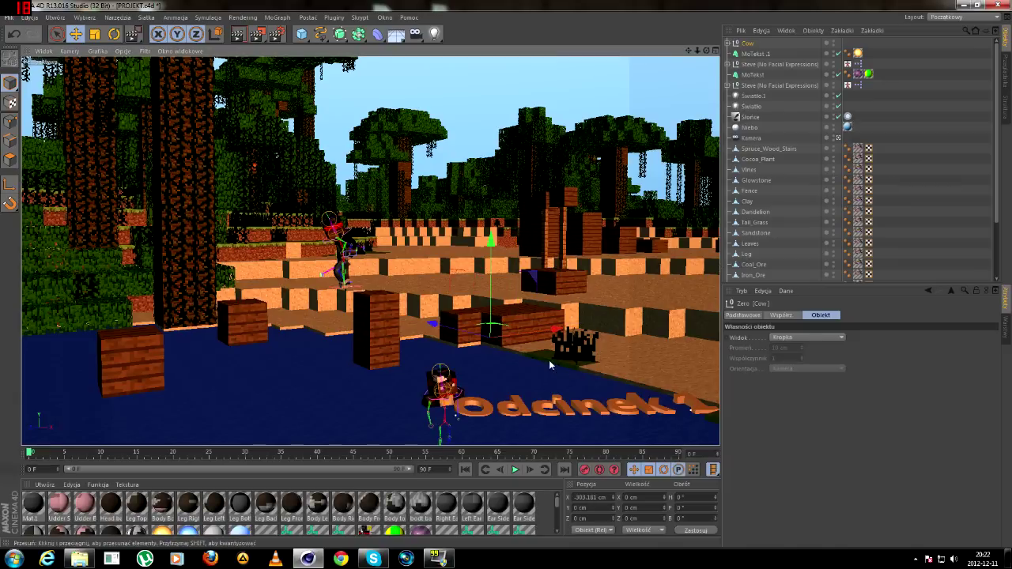
key("ctrl+z")
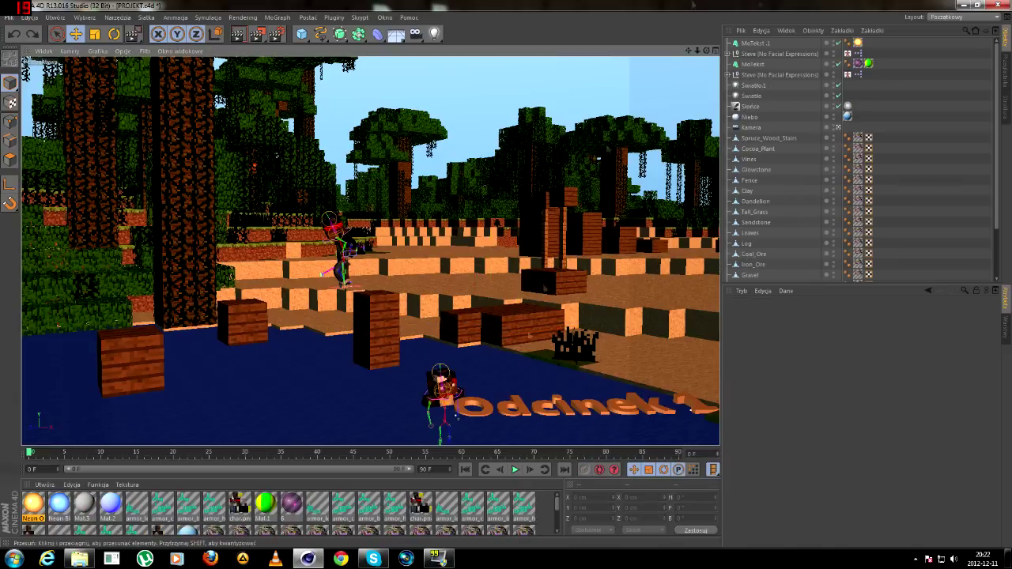
Add the Cow model from the library, place it on the sand beside the bush and rotate it to a heading of about -40°.
left_click(384, 17)
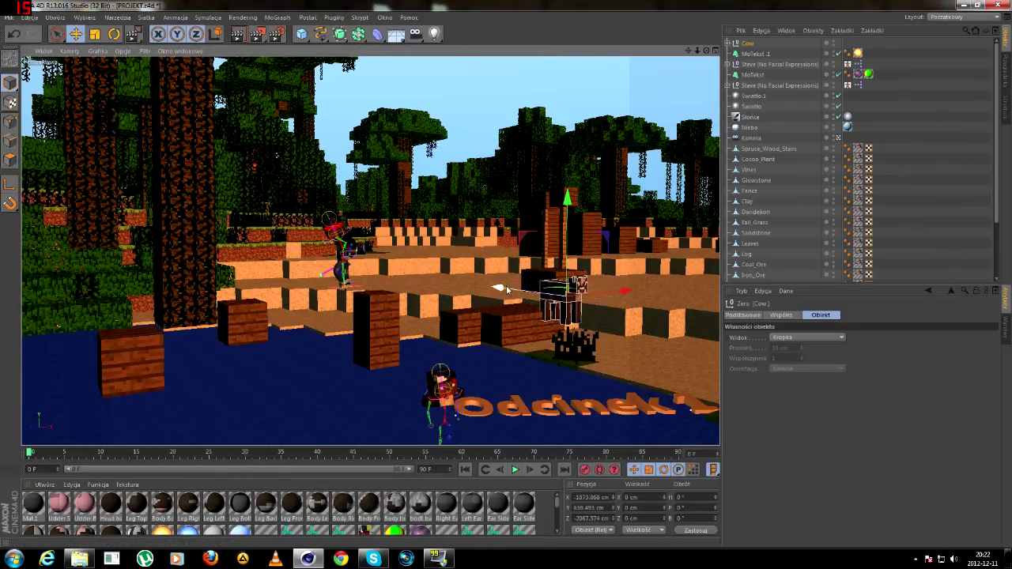
left_click_drag(506, 289, 566, 316)
left_click(113, 34)
left_click_drag(637, 342, 591, 345)
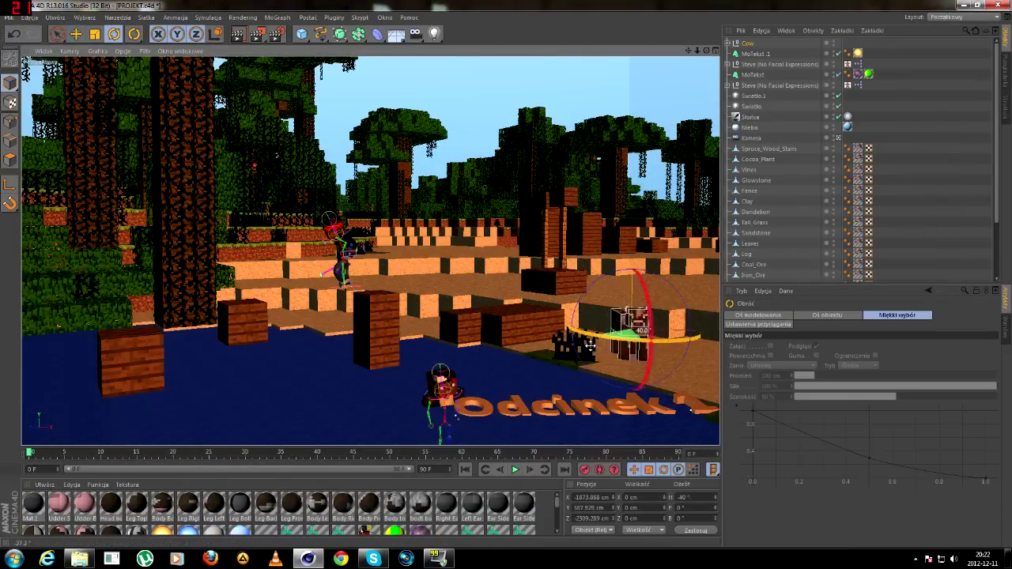
left_click(617, 313)
left_click(619, 308)
left_click(611, 309)
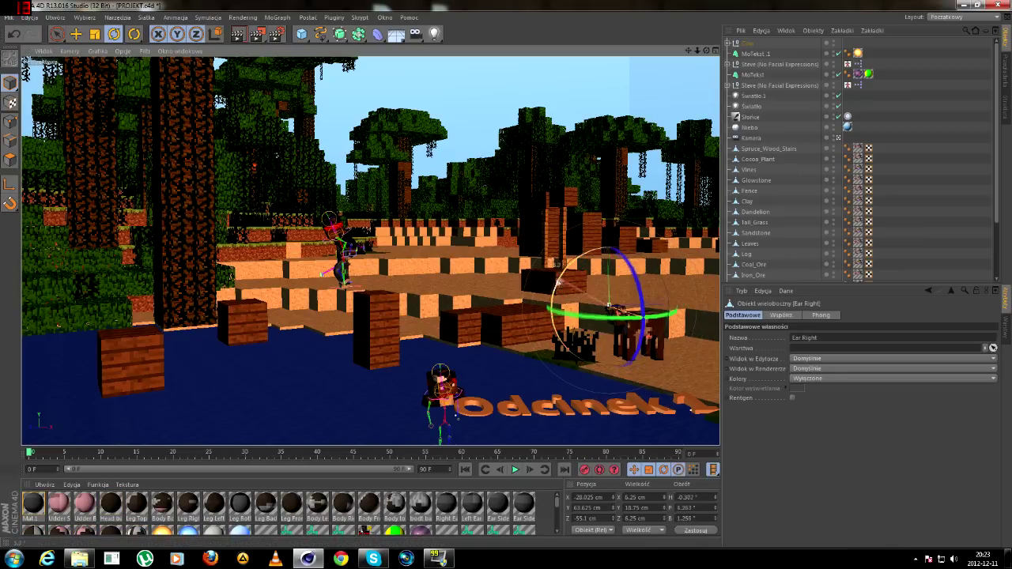
Reposition the "Sprint parkour" title on the water behind the second Steve at a heading of about -22°.
left_click(756, 54)
left_click(753, 76)
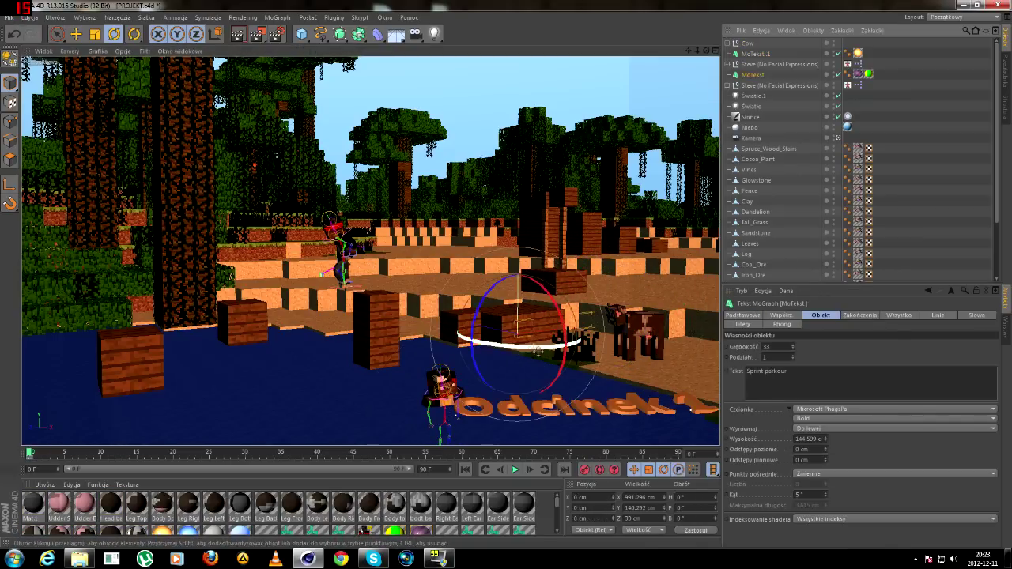
key("e")
left_click_drag(354, 303, 210, 303)
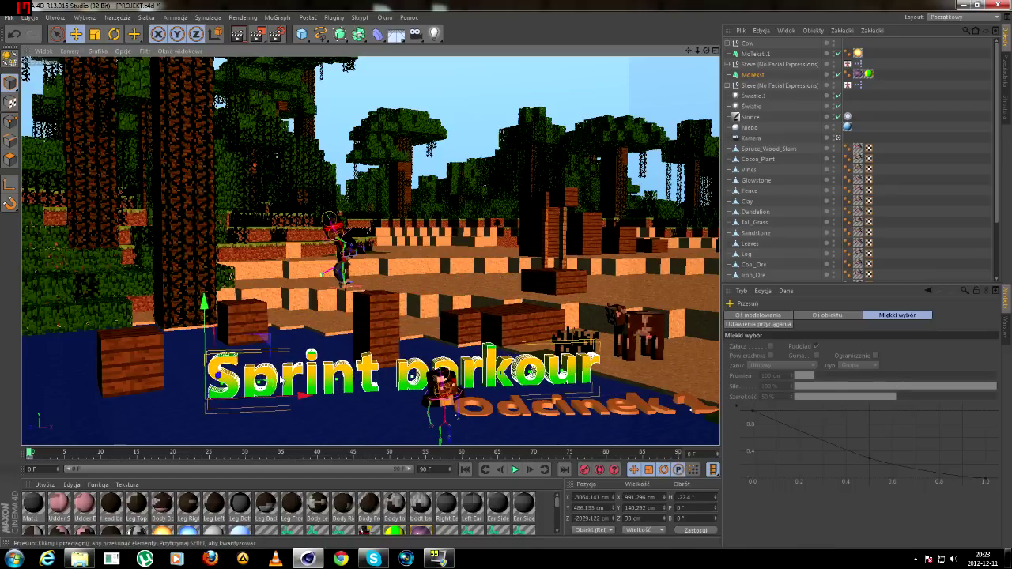
Preview-render the whole view, stop it, and render only the region around the two texts.
left_click(258, 34)
left_click(238, 34)
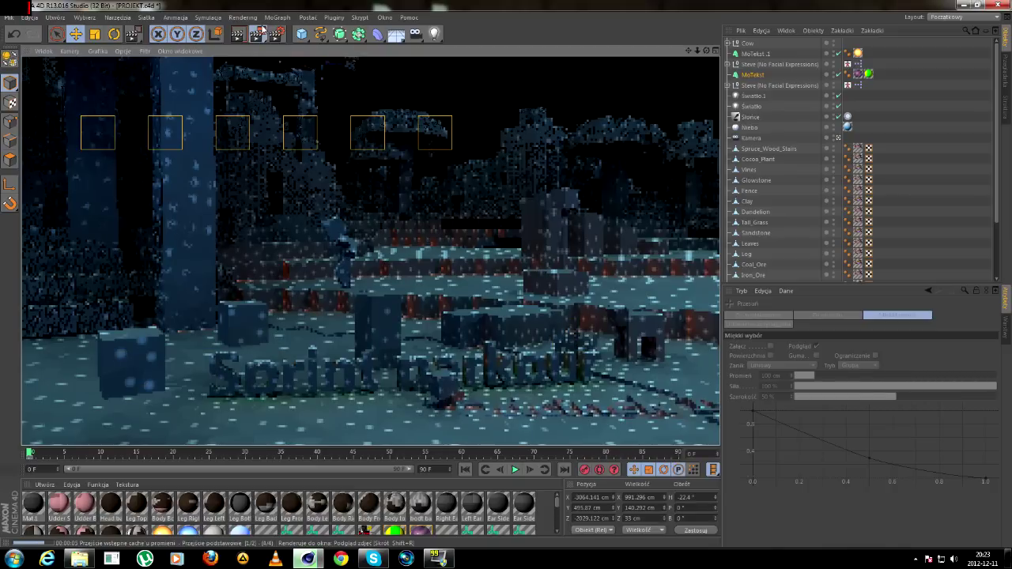
right_click(373, 559)
left_click(847, 467)
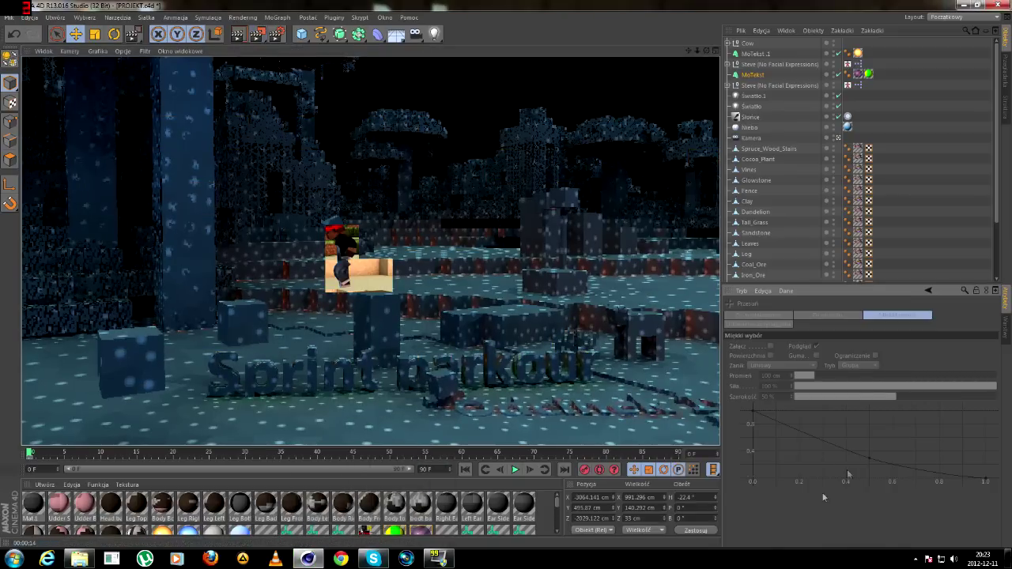
left_click(387, 392)
left_click(257, 34)
left_click(277, 43)
left_click_drag(176, 340, 600, 445)
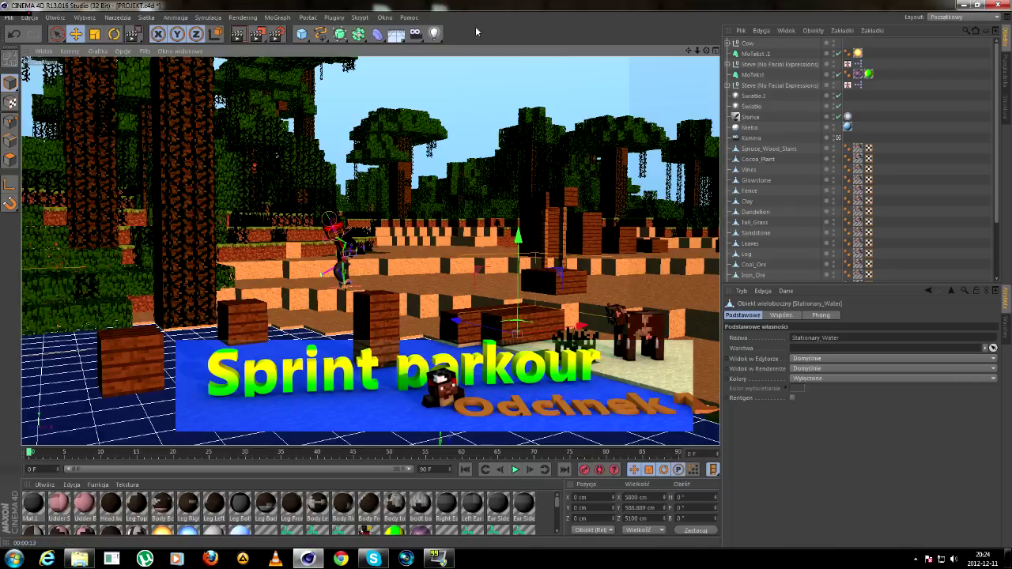
Select the camera and examine its placement in the top view and the four-view layout.
key("F5")
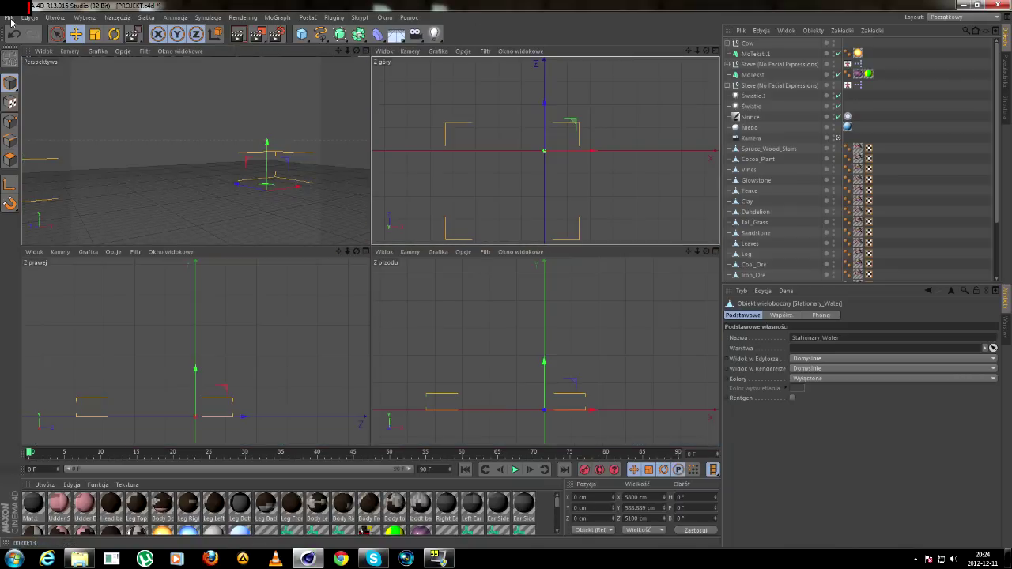
key("F2")
left_click(749, 138)
key("F5")
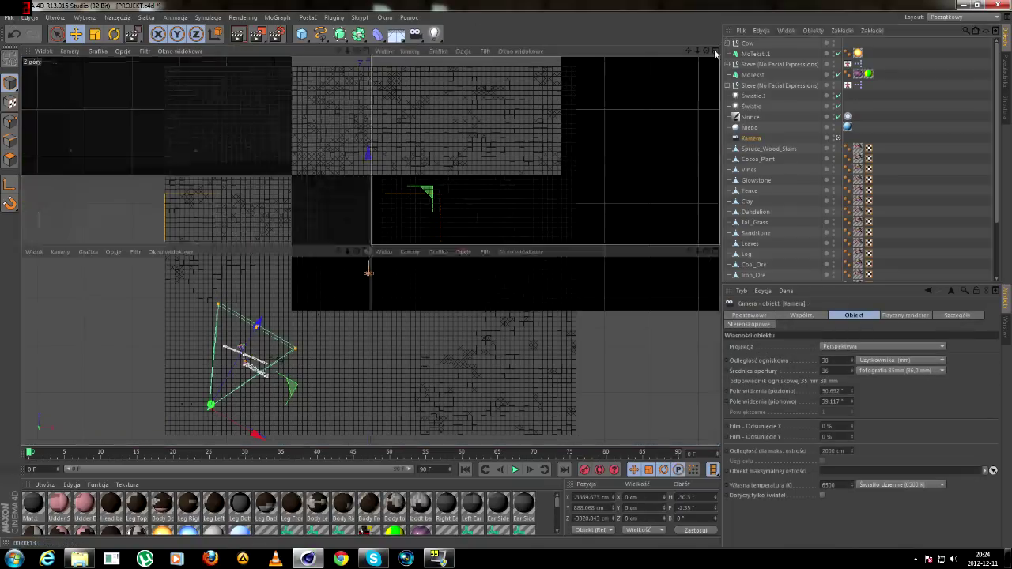